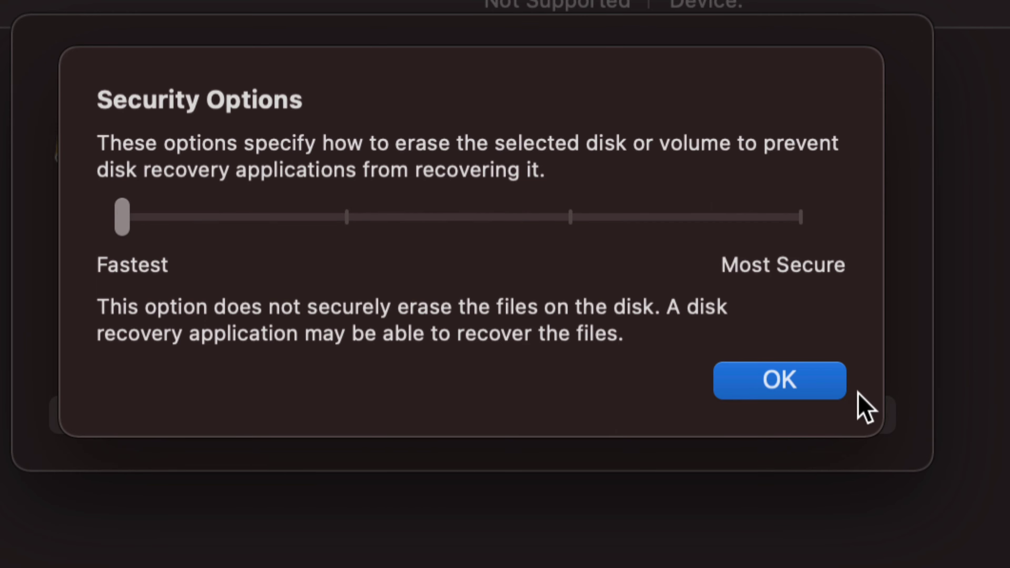
Erase the external disk as EXTERNAL SS in ExFAT format with GUID Partition Map, using the fastest security option.
click(816, 383)
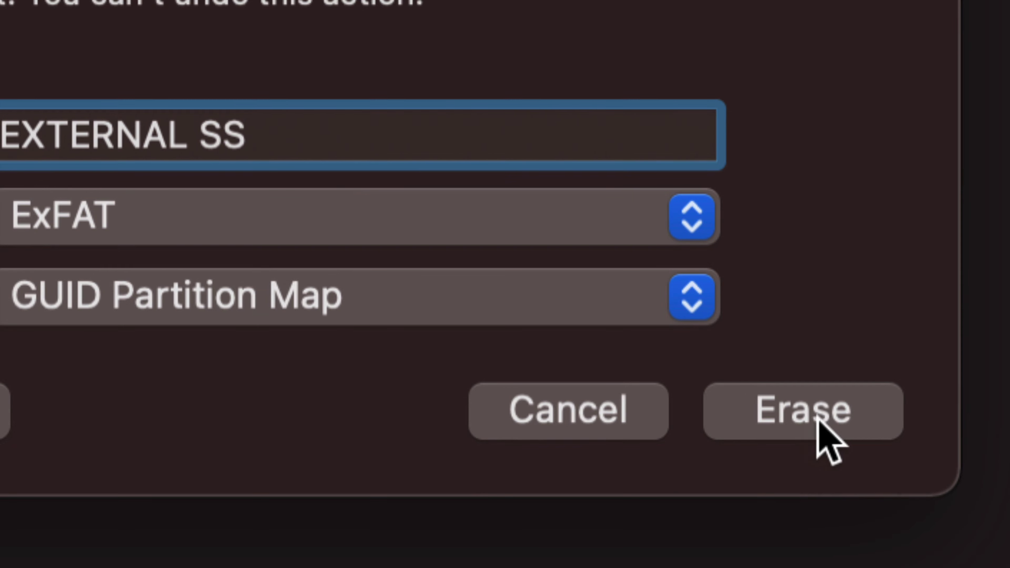
click(820, 420)
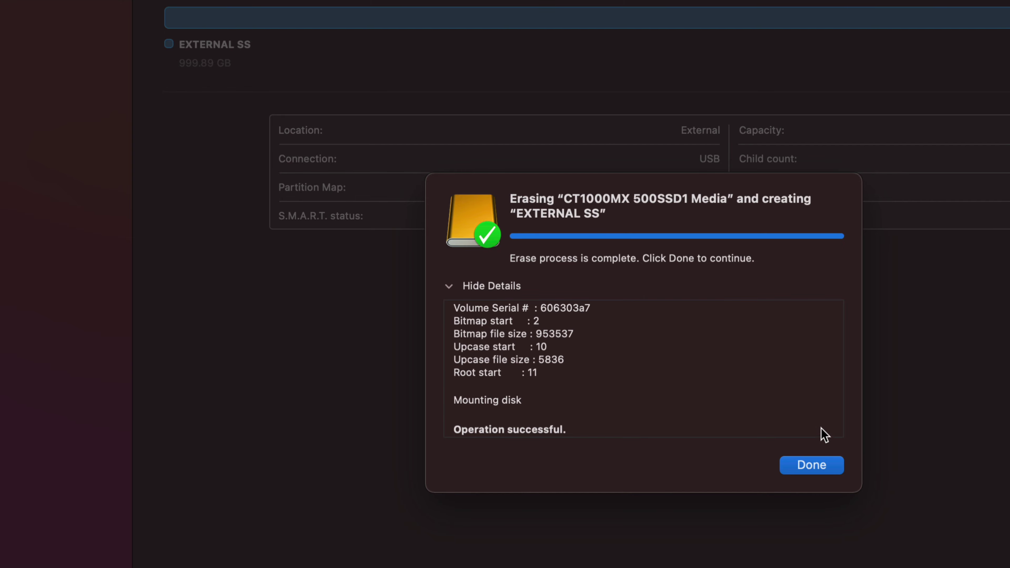
click(830, 473)
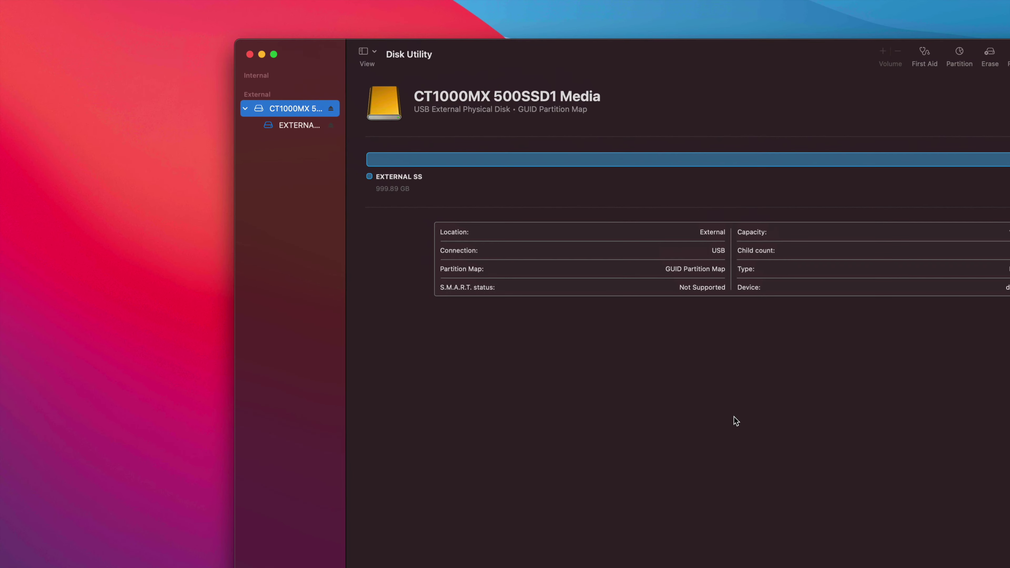
Open the EXTERNAL SS drive from the desktop and arrange its window near the drive icon.
drag(652, 50, 635, 91)
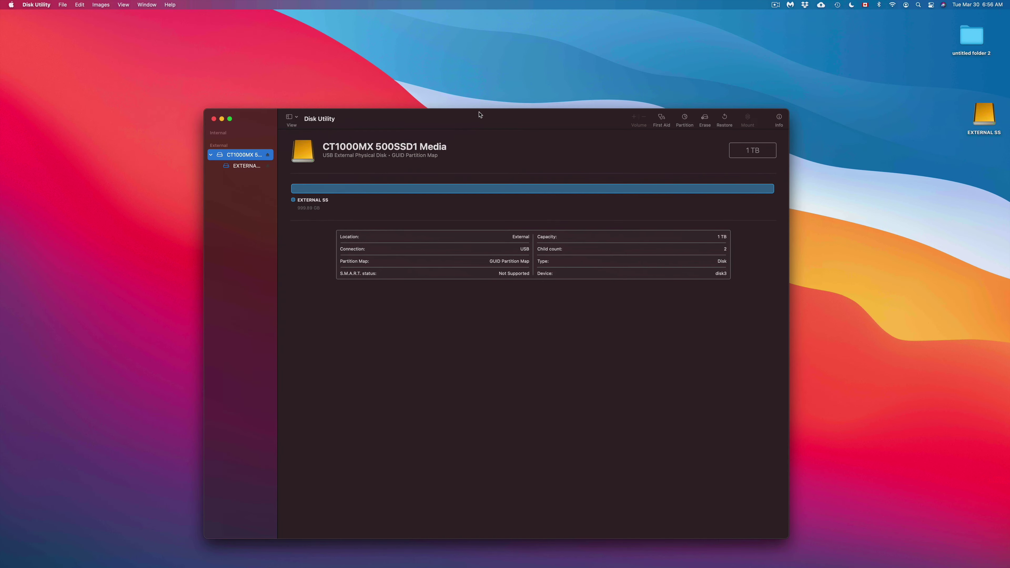
drag(985, 116, 985, 94)
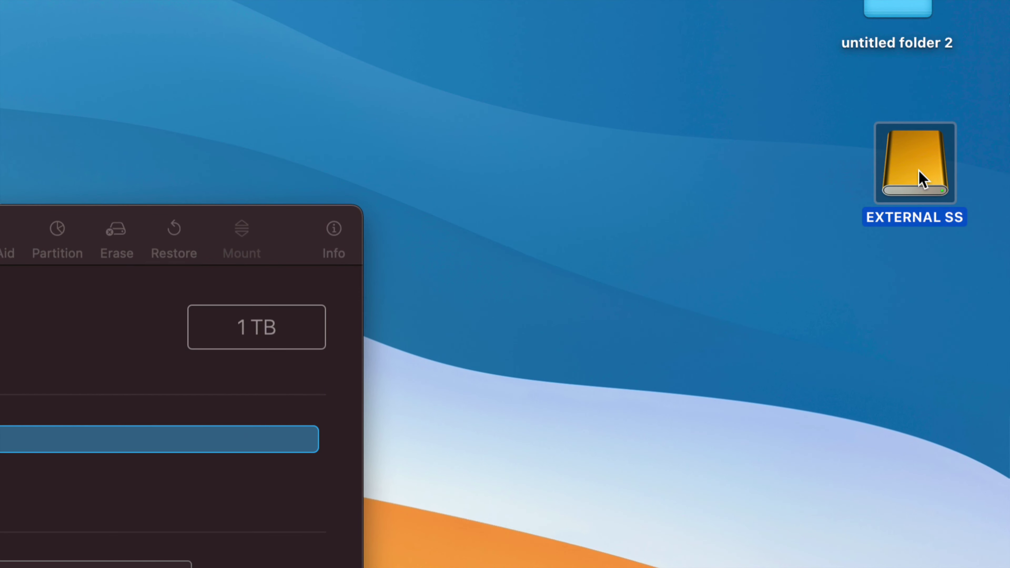
double_click(921, 179)
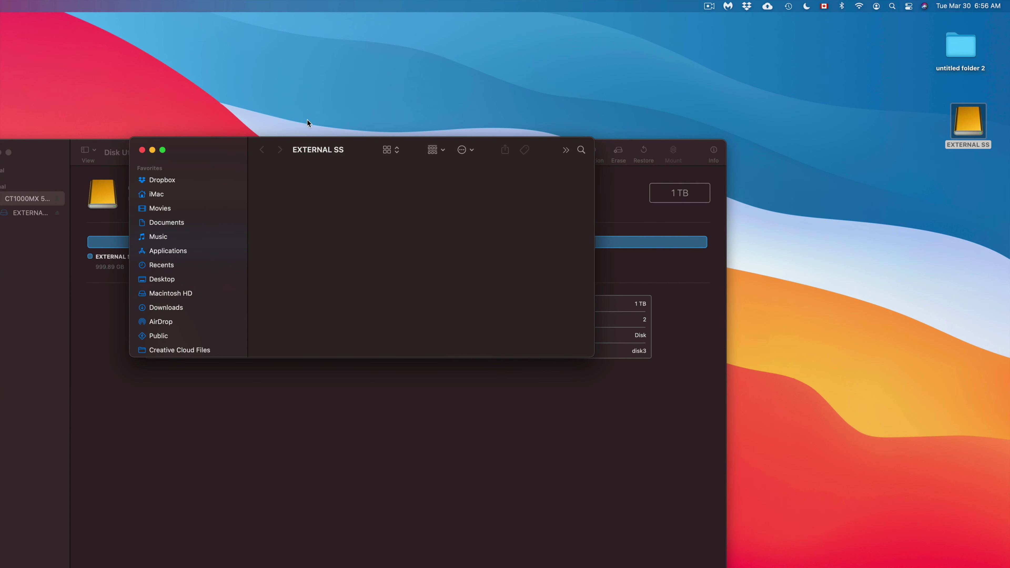
drag(224, 148, 533, 73)
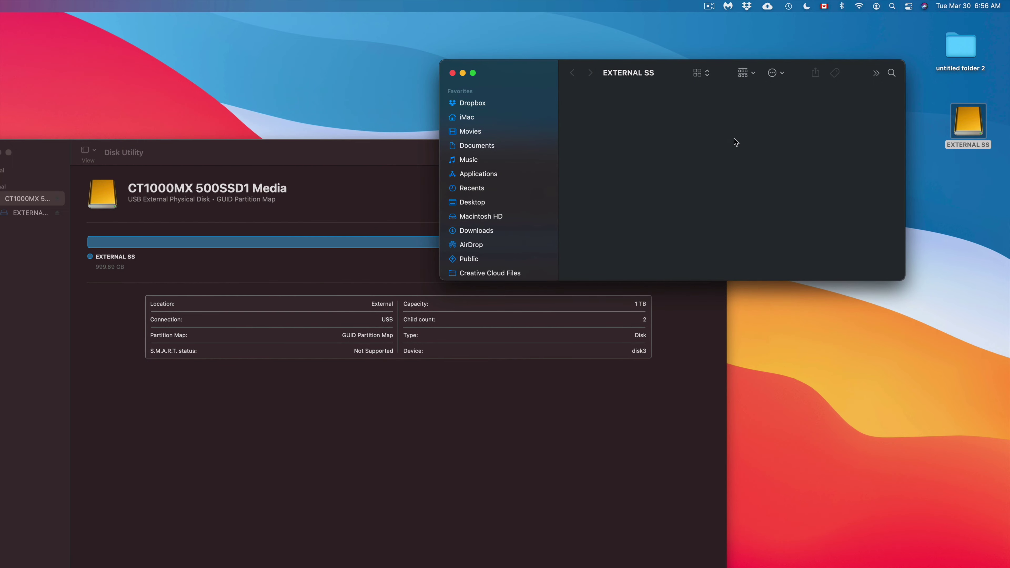
Create a new folder on the desktop, copy it onto the EXTERNAL SS drive, and close the drive's window.
right_click(953, 208)
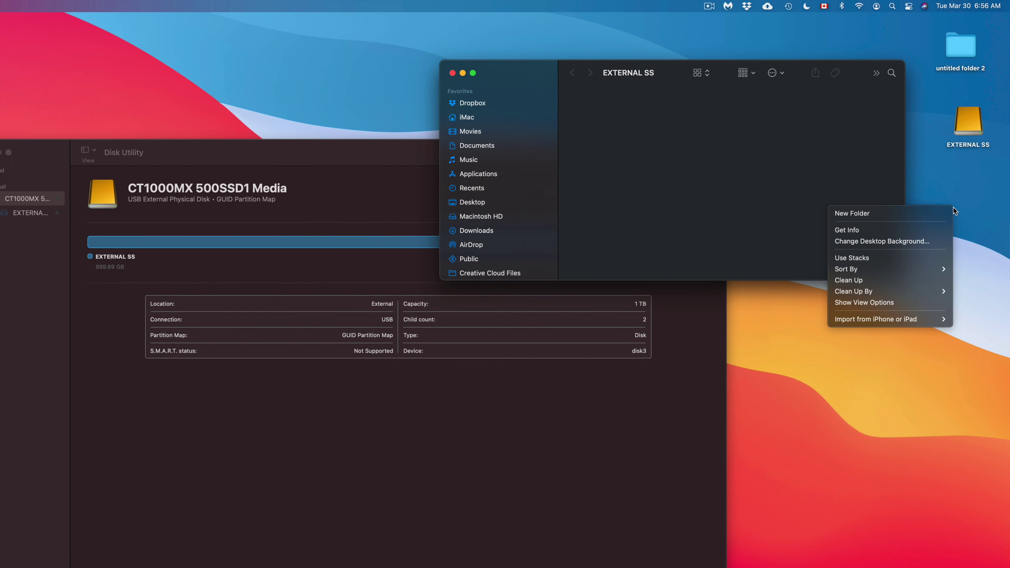
click(939, 210)
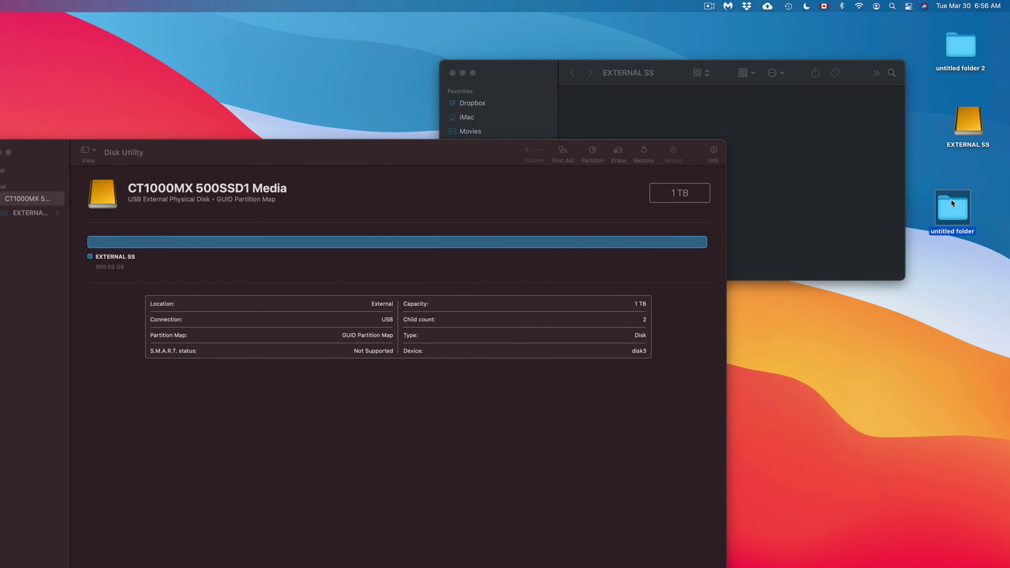
drag(951, 197, 966, 176)
click(854, 135)
drag(487, 68, 513, 101)
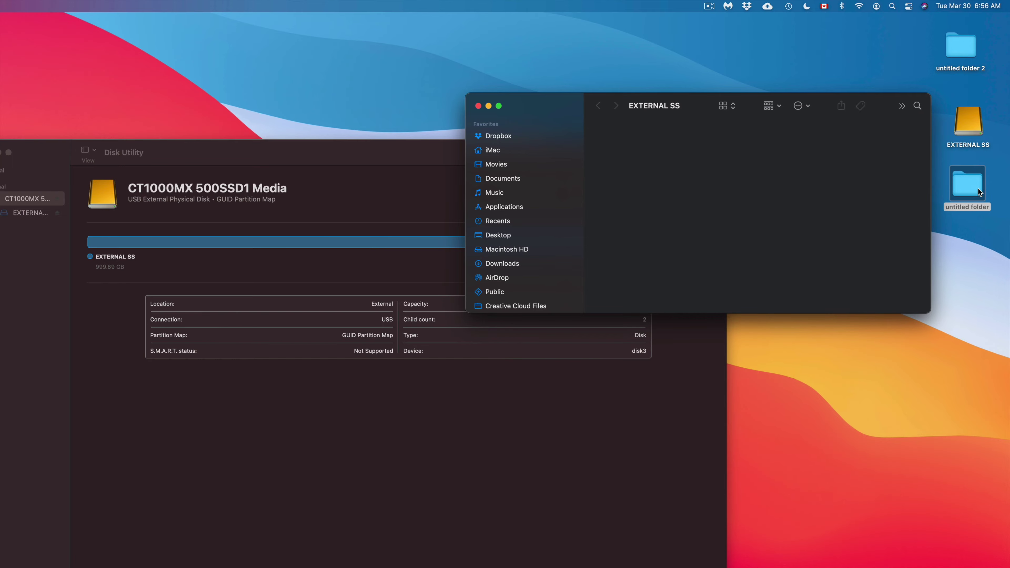
drag(979, 191, 632, 150)
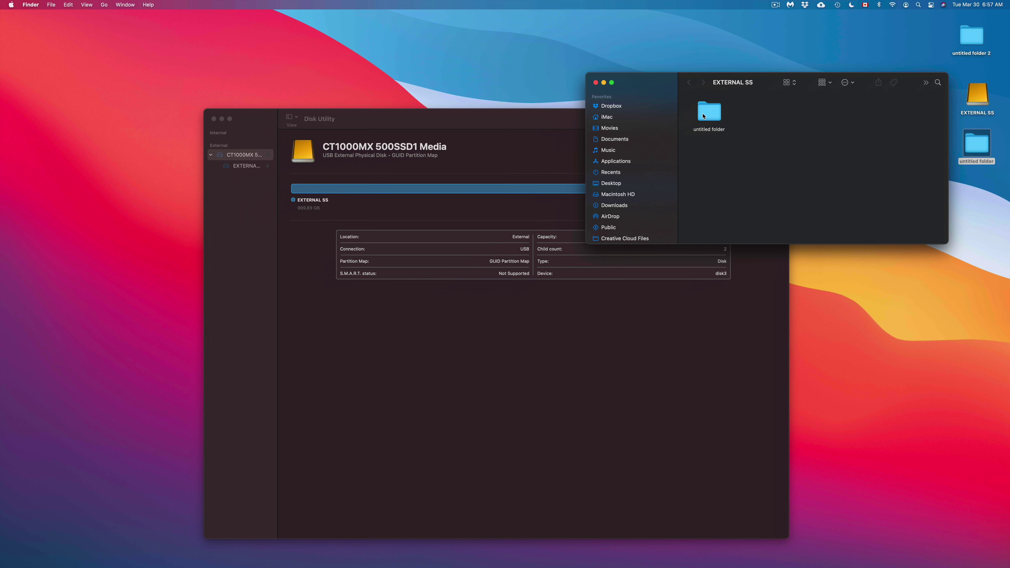
click(595, 83)
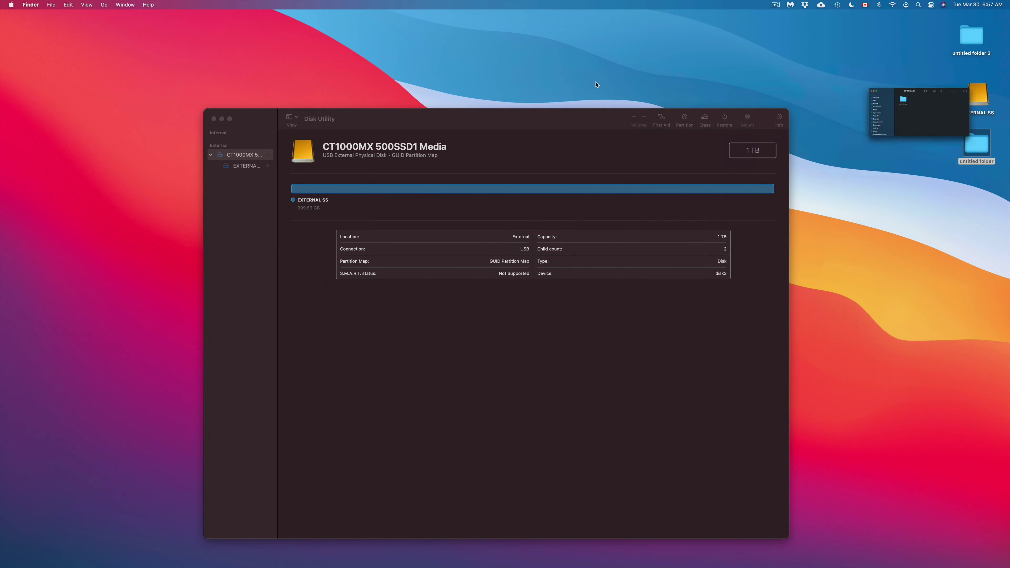
Switch to Disk Utility, examine the volumes under the CT1000MX external disk, and view the EXTERNAL SS volume's details.
click(258, 121)
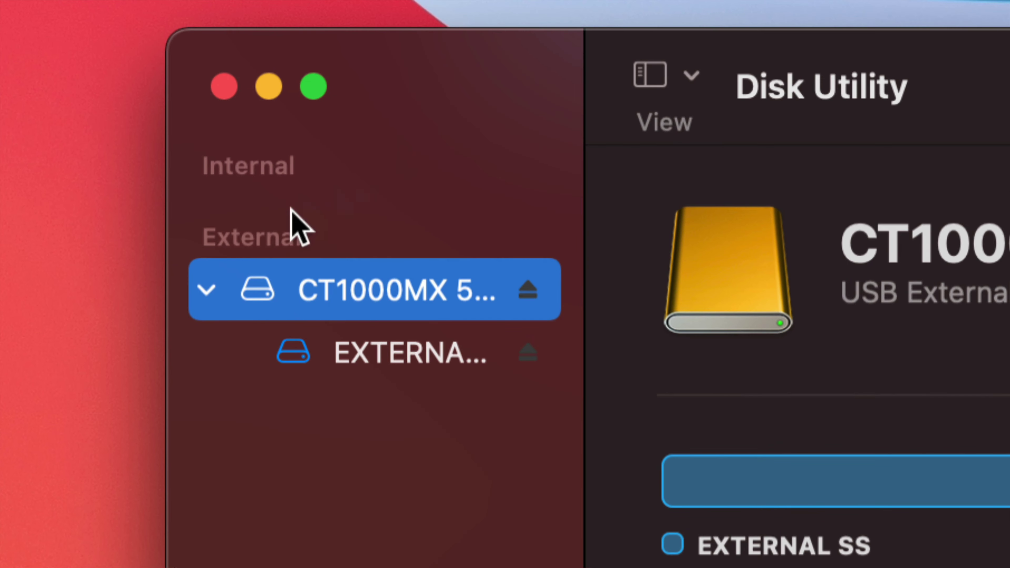
click(207, 290)
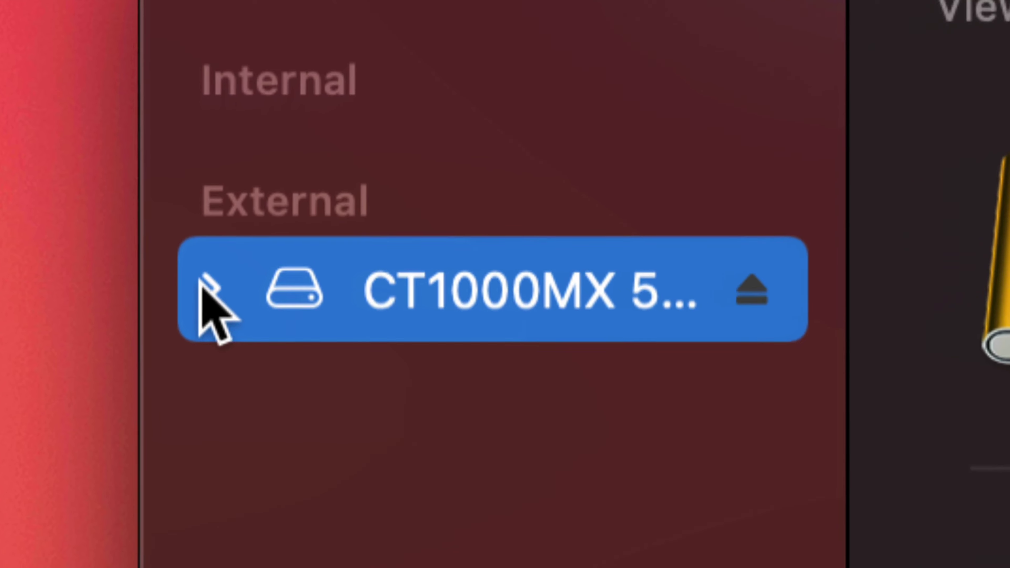
click(209, 290)
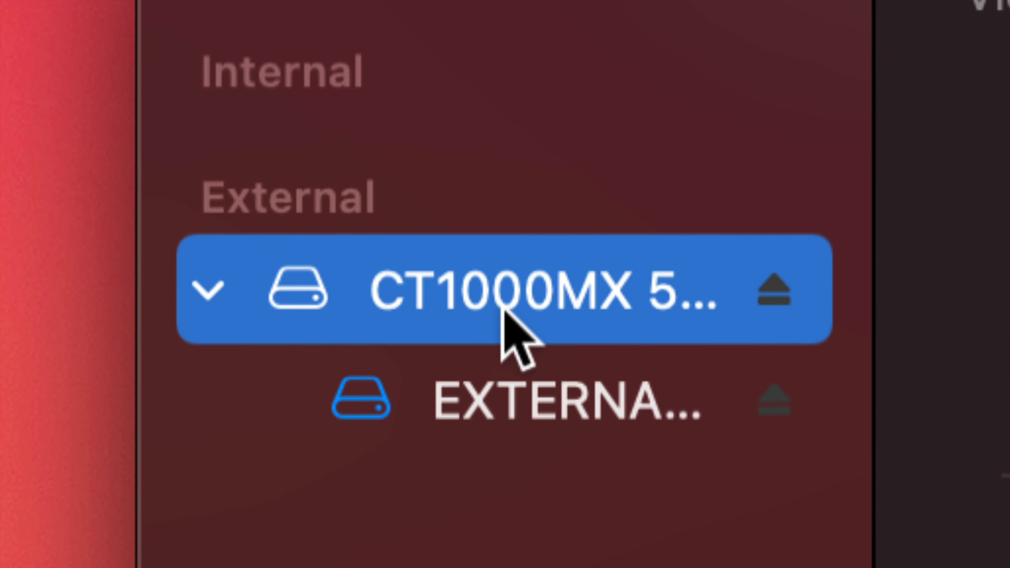
click(546, 402)
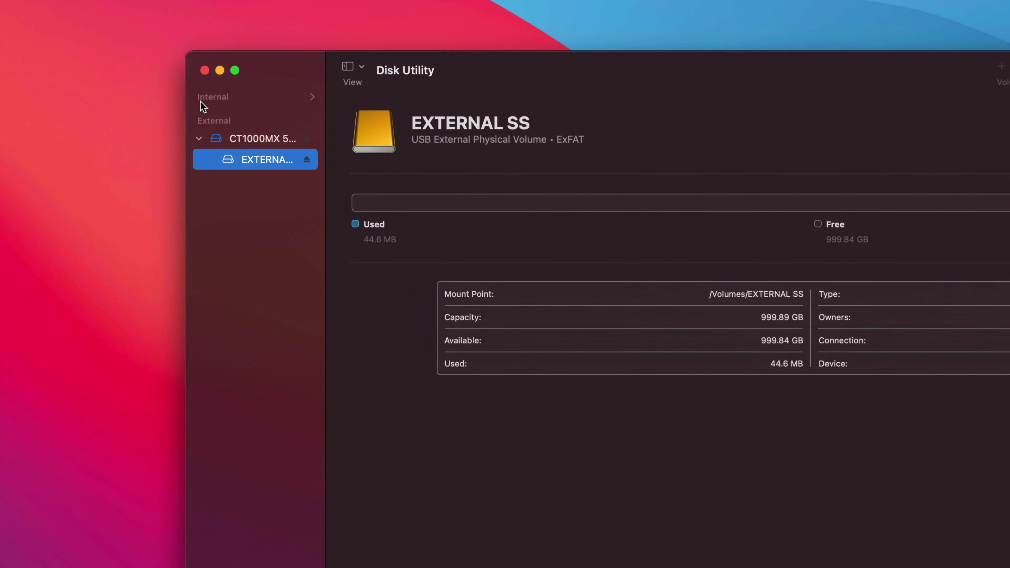
Open partitioning for the CT1000MX 500SSD1 physical disk and add a second partition.
click(257, 143)
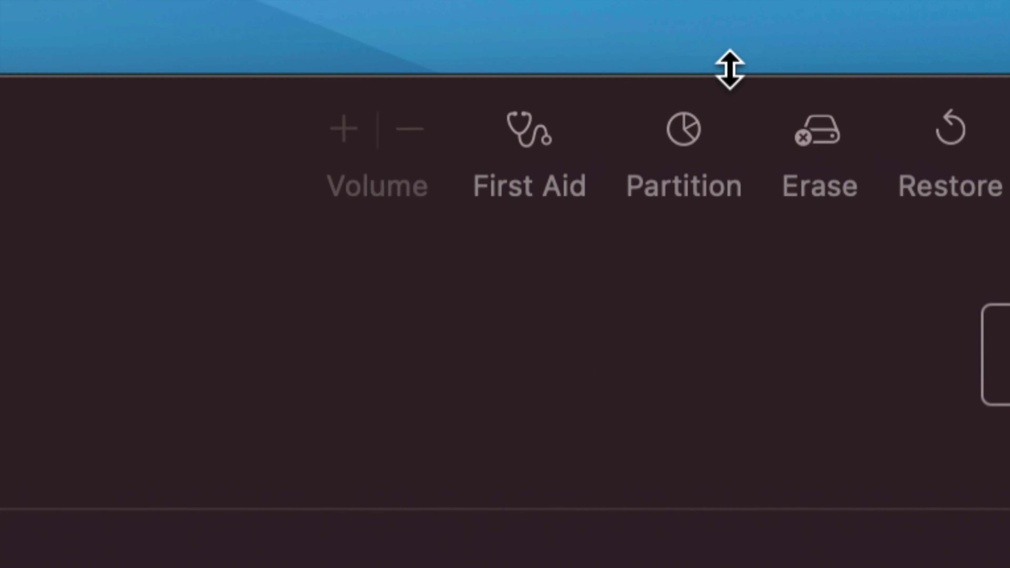
click(692, 155)
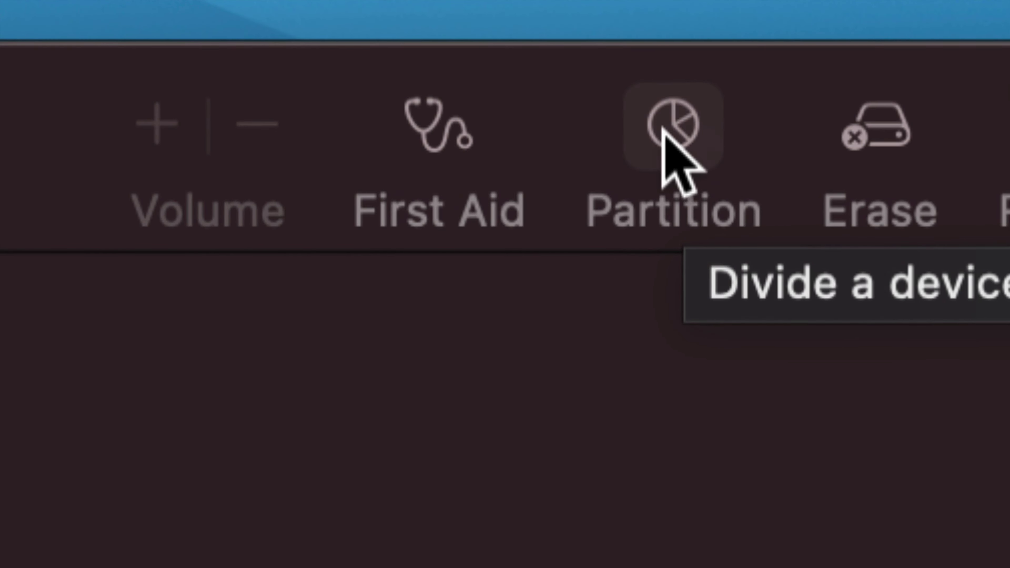
click(678, 131)
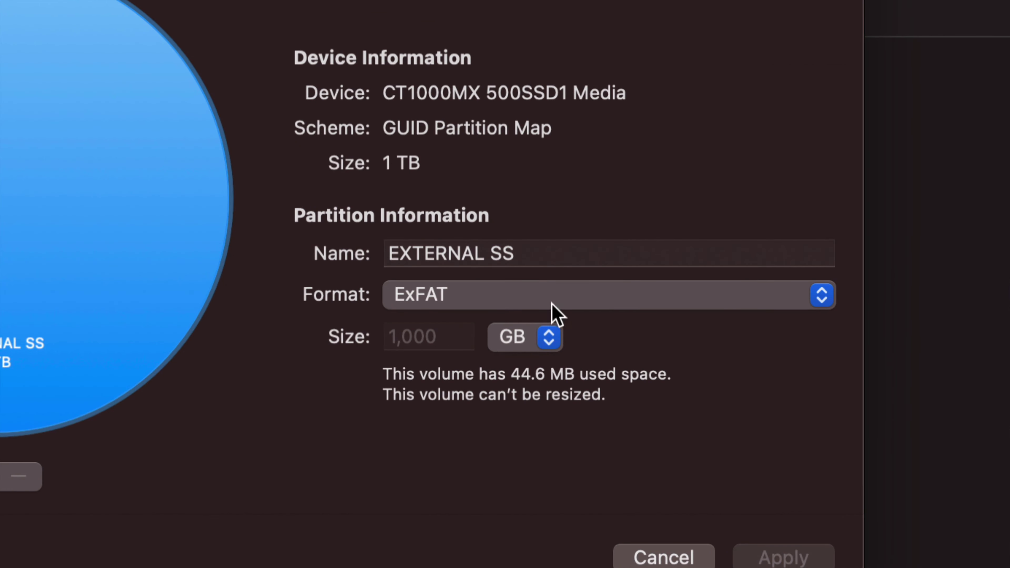
click(438, 302)
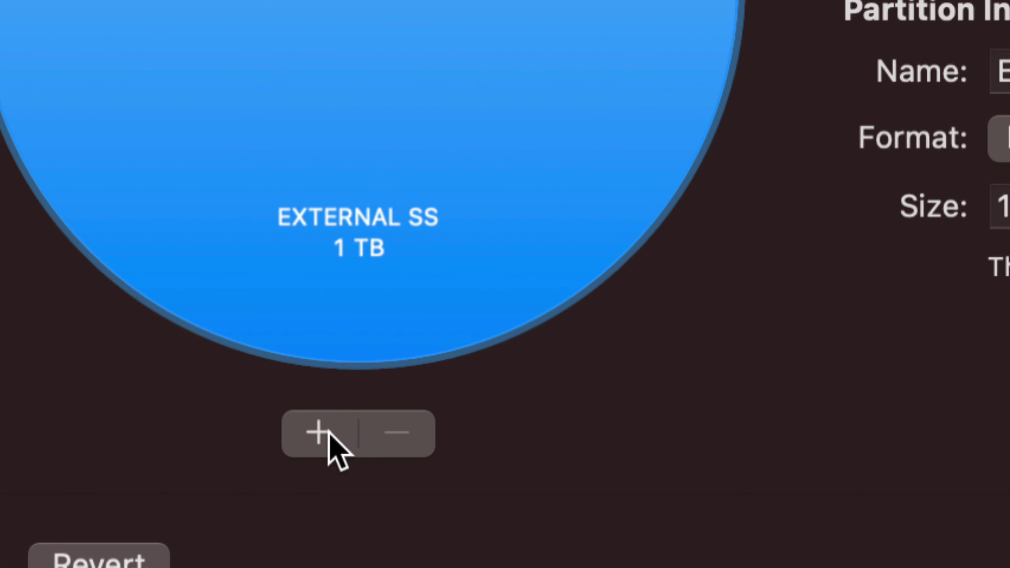
click(320, 433)
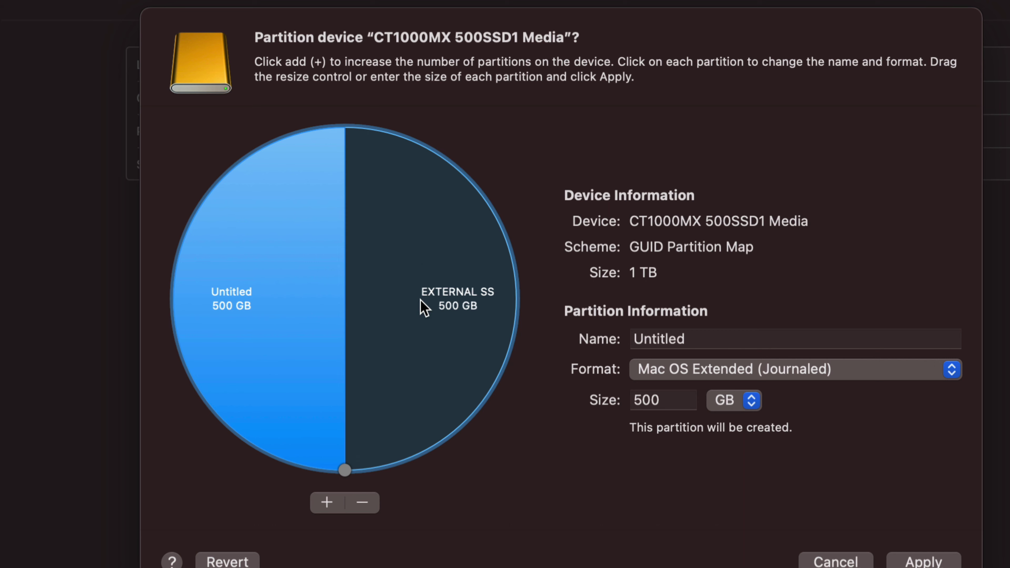
Compare the two partitions' settings and rename the EXTERNAL SS partition PC and Mac EXFAT.
click(423, 308)
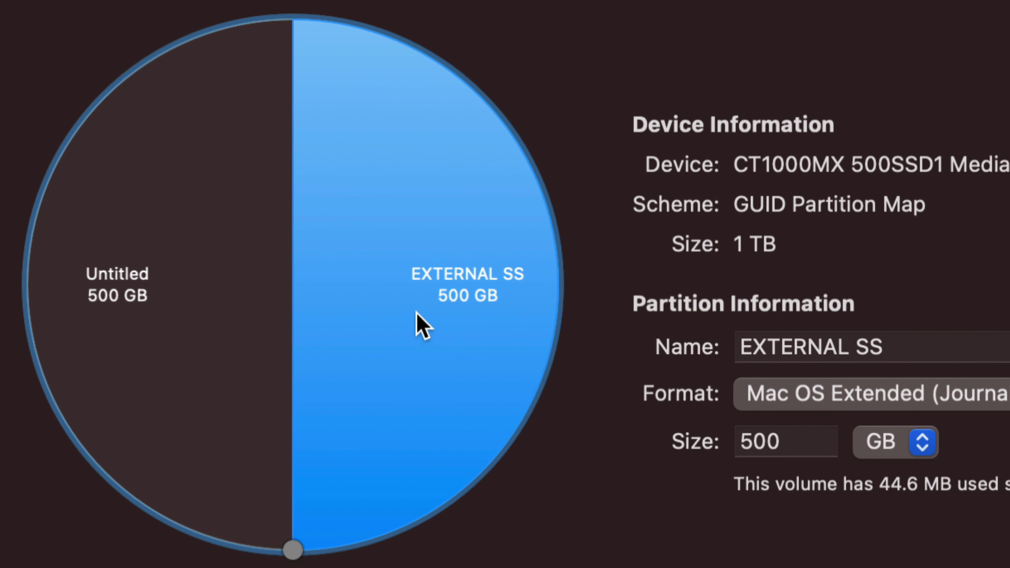
click(127, 298)
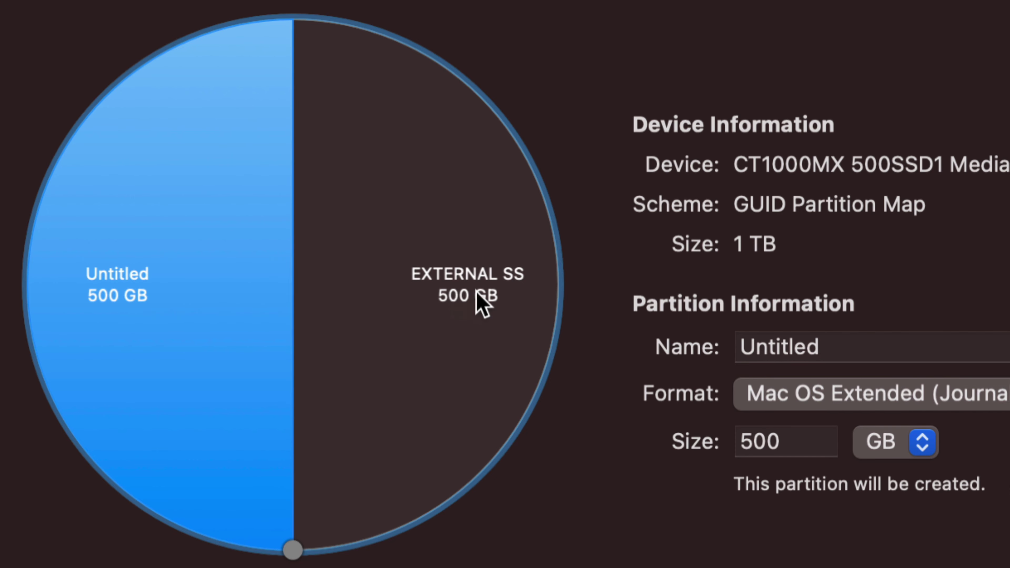
click(511, 304)
click(222, 312)
click(441, 308)
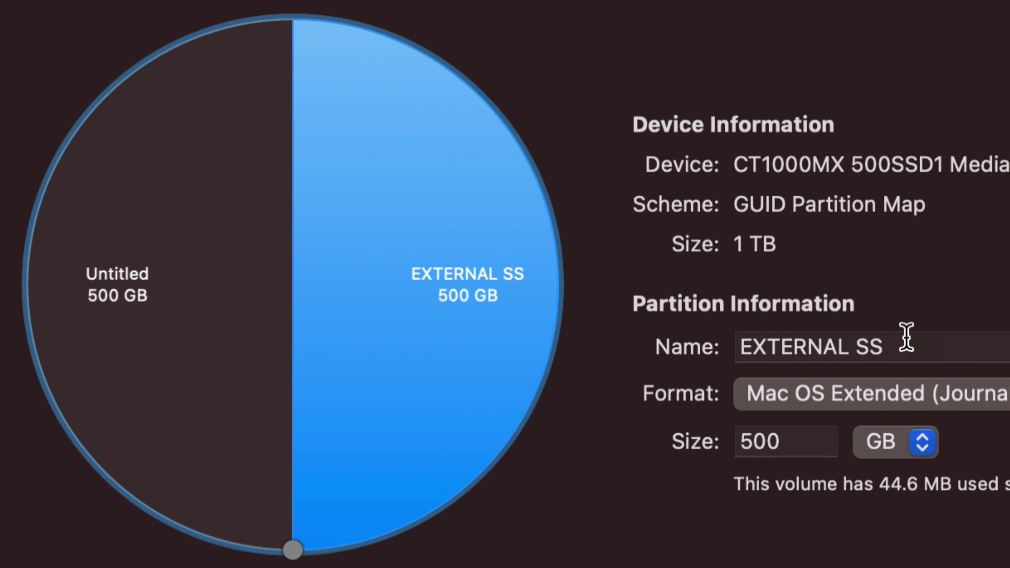
drag(906, 341, 742, 343)
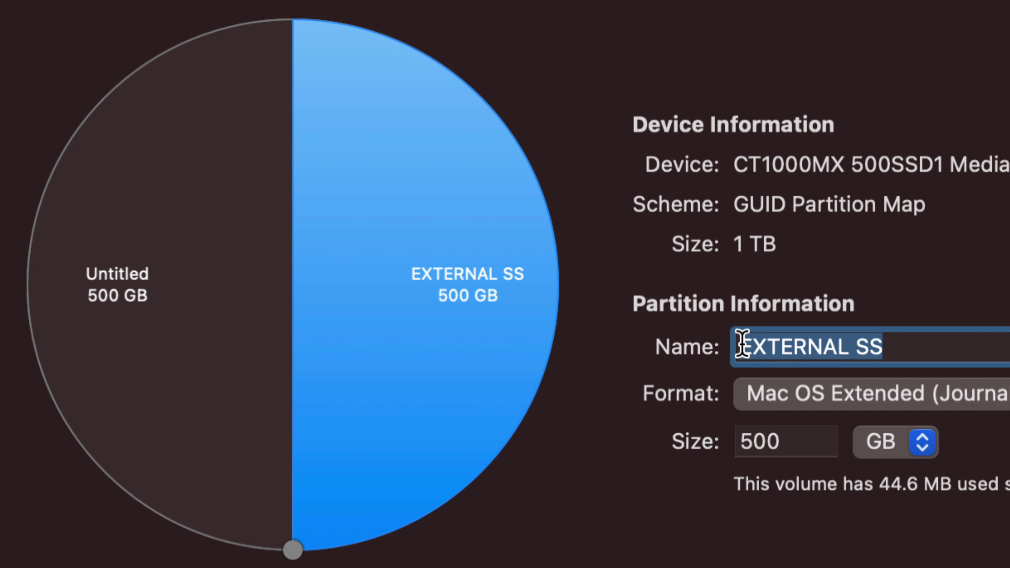
text(ex)
key(BackSpace)
key(BackSpace)
text(PC and Mac)
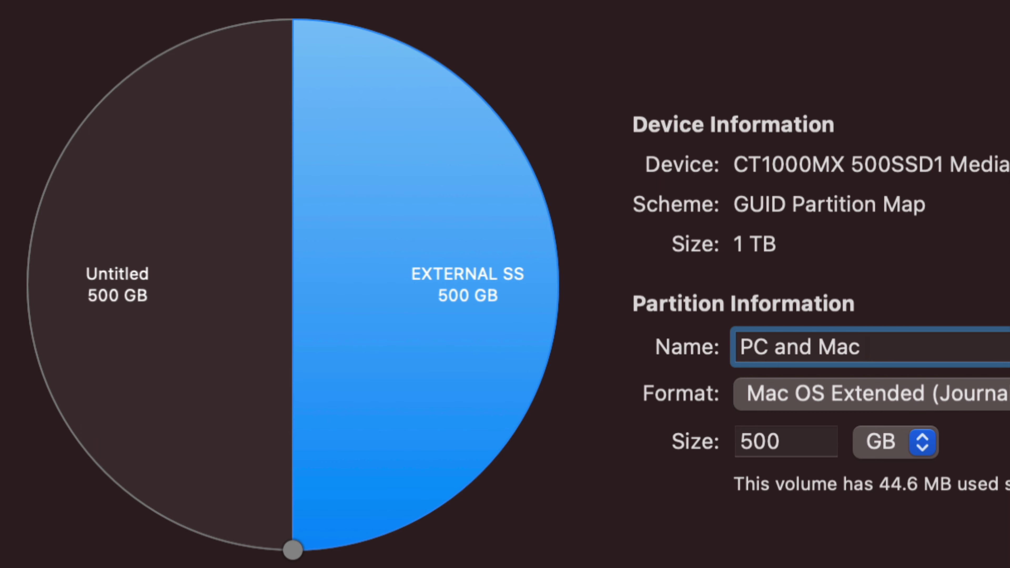
text( EXFAT)
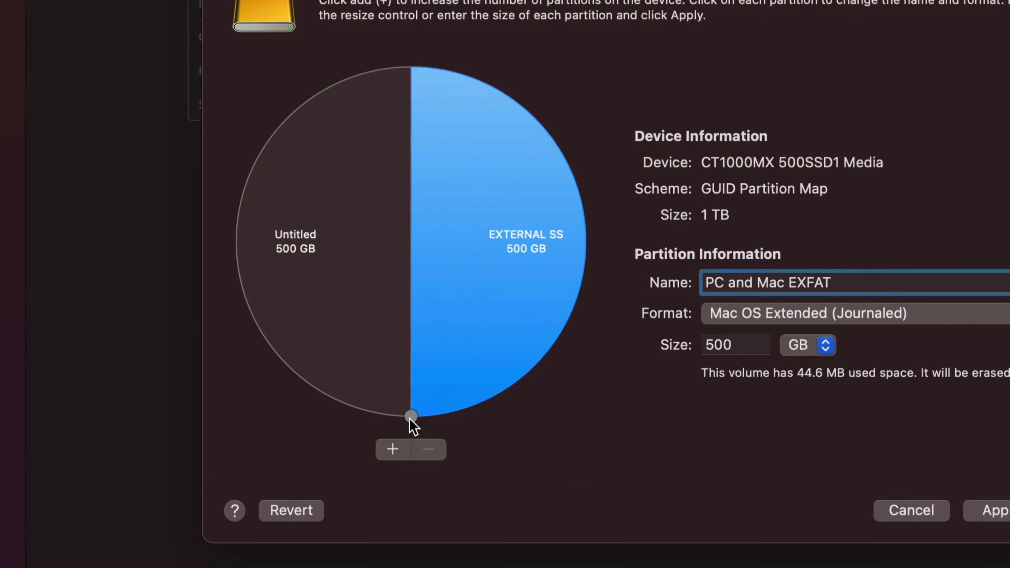
Shrink the PC and Mac EXFAT partition to about 189 GB by adjusting the divider on the partition chart.
drag(411, 418, 675, 139)
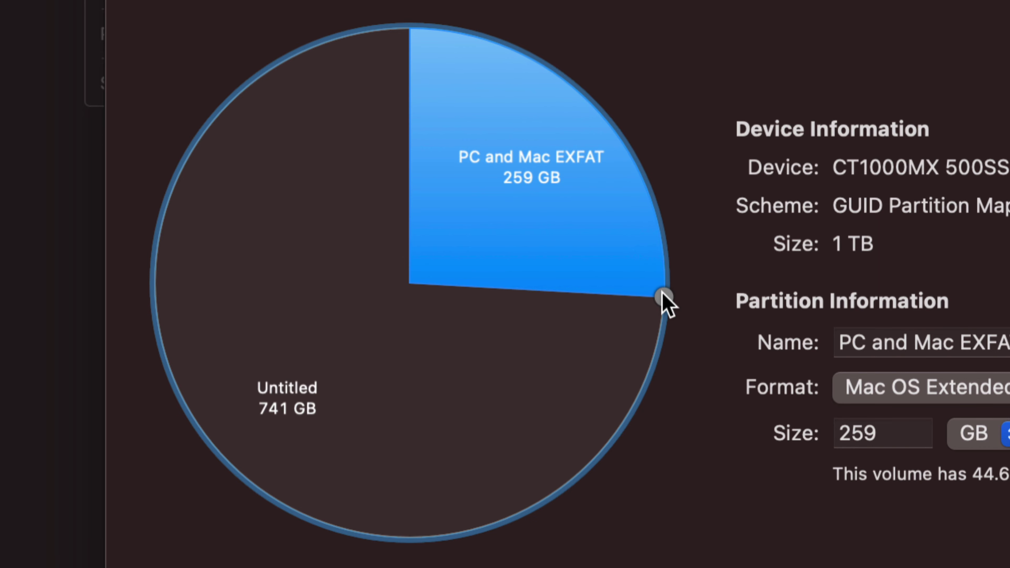
drag(663, 298, 646, 188)
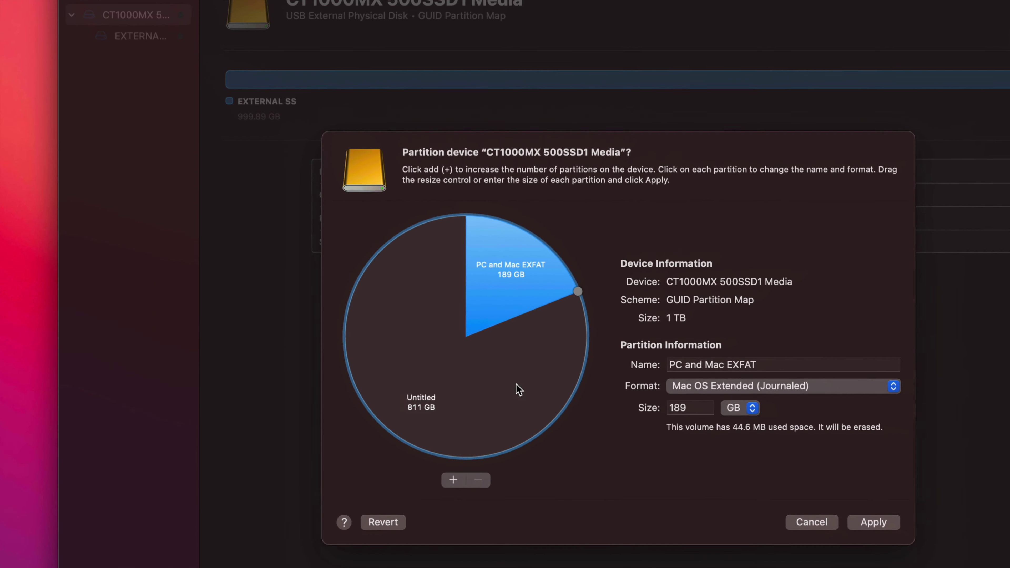
Name the untitled partition Time Machine and apply the partitioning to the CT1000MX 500SSD1 disk.
click(425, 388)
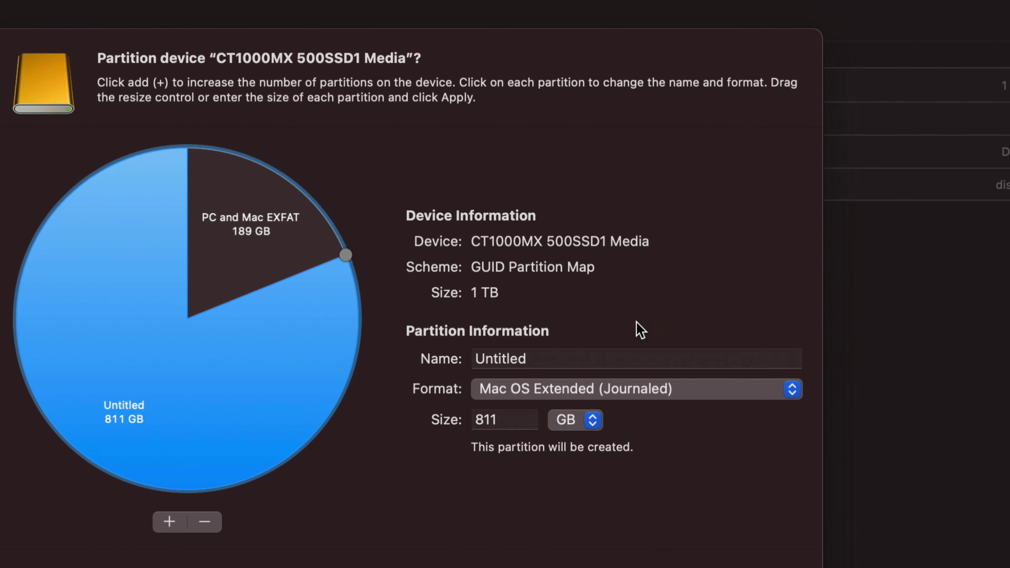
click(470, 357)
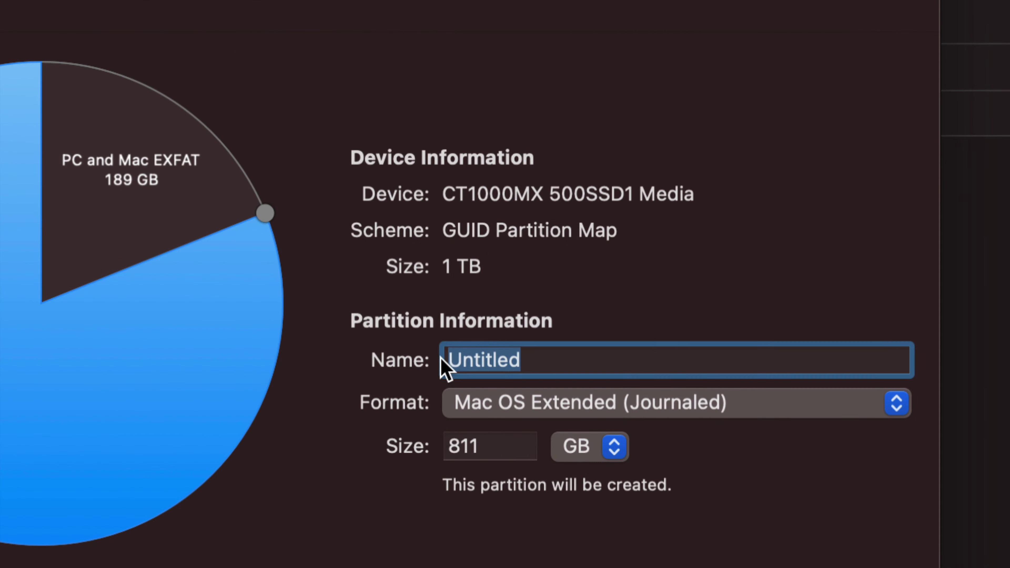
text(Time Machine)
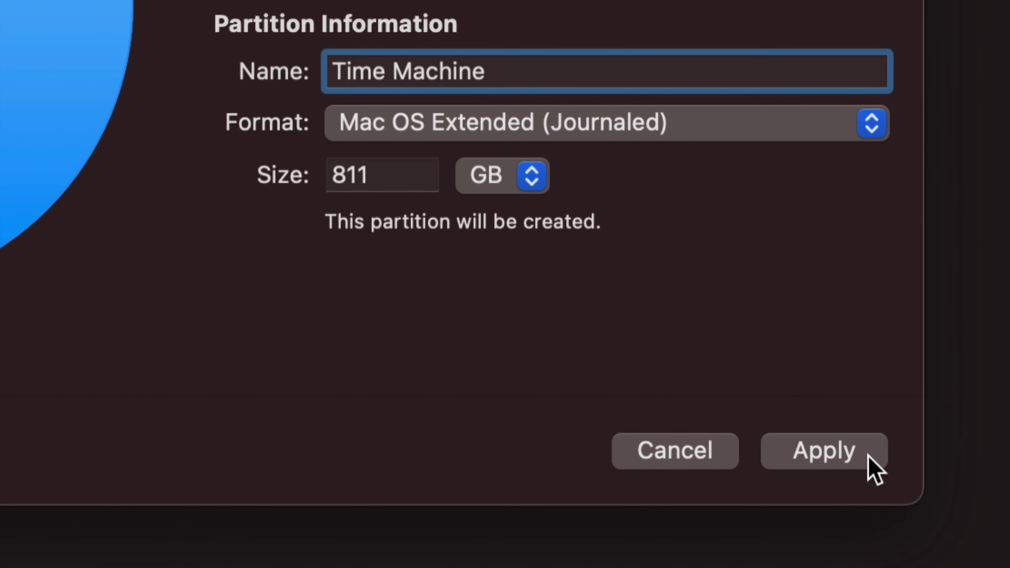
click(862, 460)
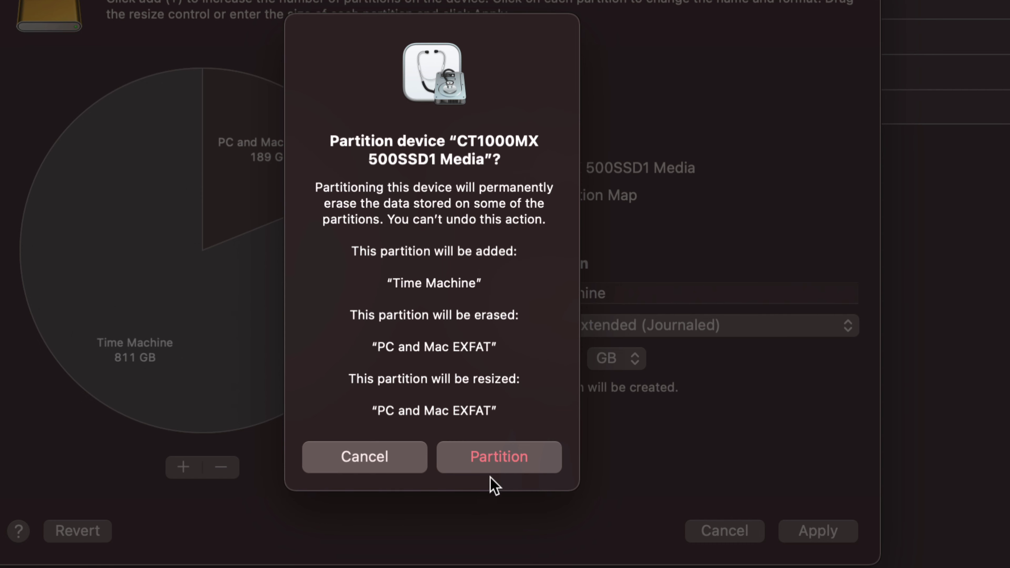
click(487, 457)
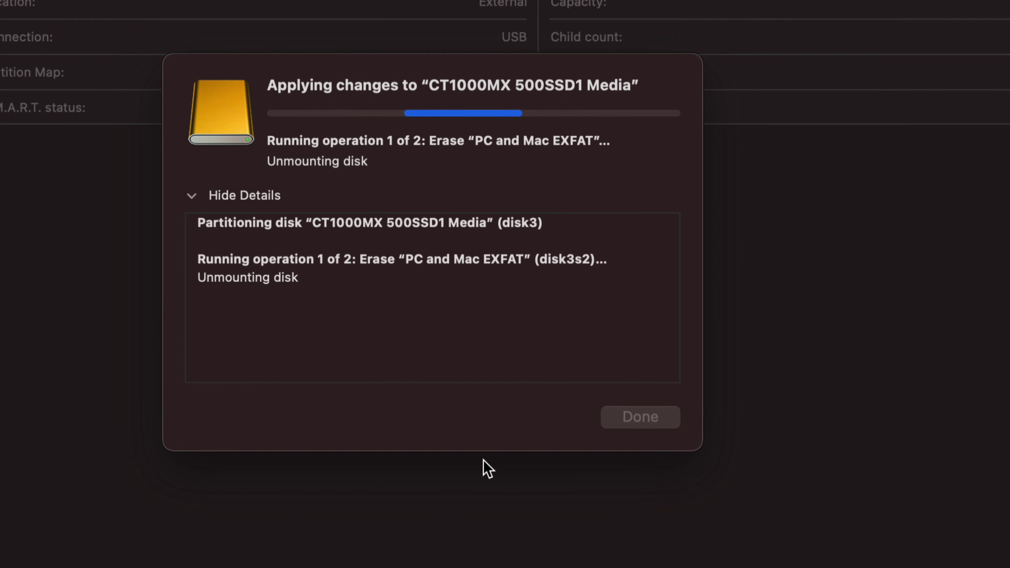
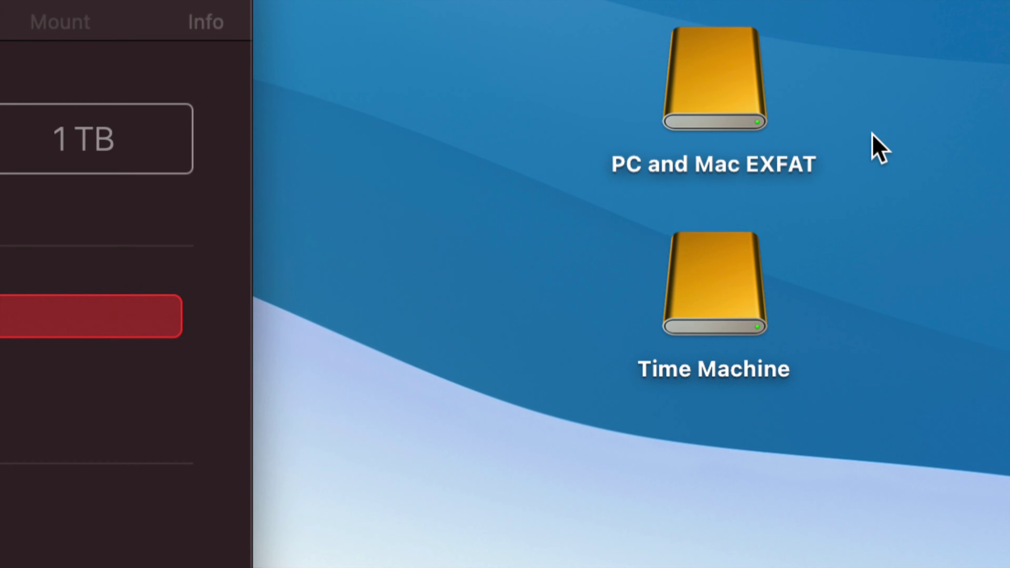
Reposition the PC and Mac EXFAT and Time Machine drive icons on the desktop, closer to the Disk Utility window.
click(676, 100)
drag(683, 98, 563, 106)
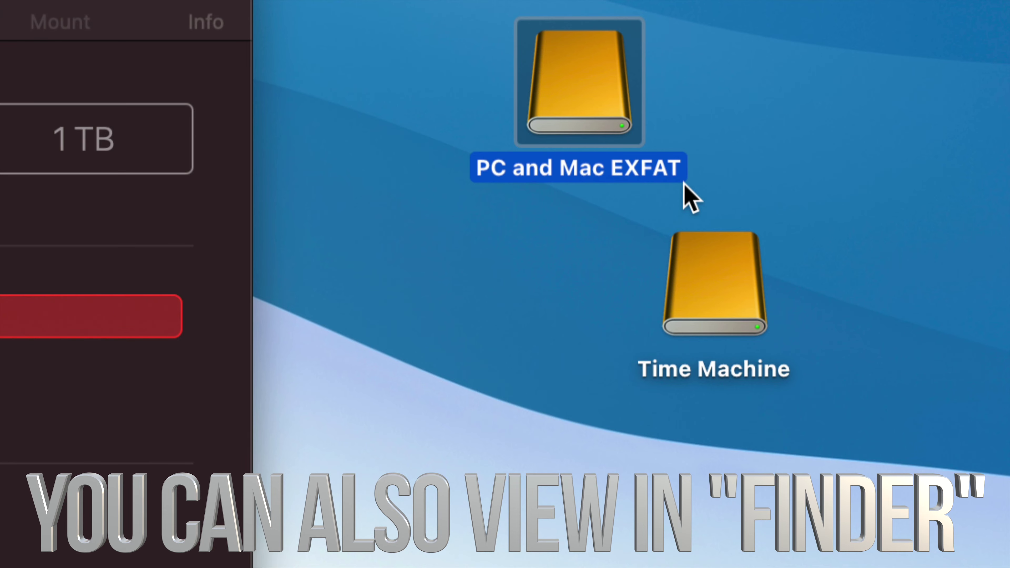
drag(724, 292, 600, 302)
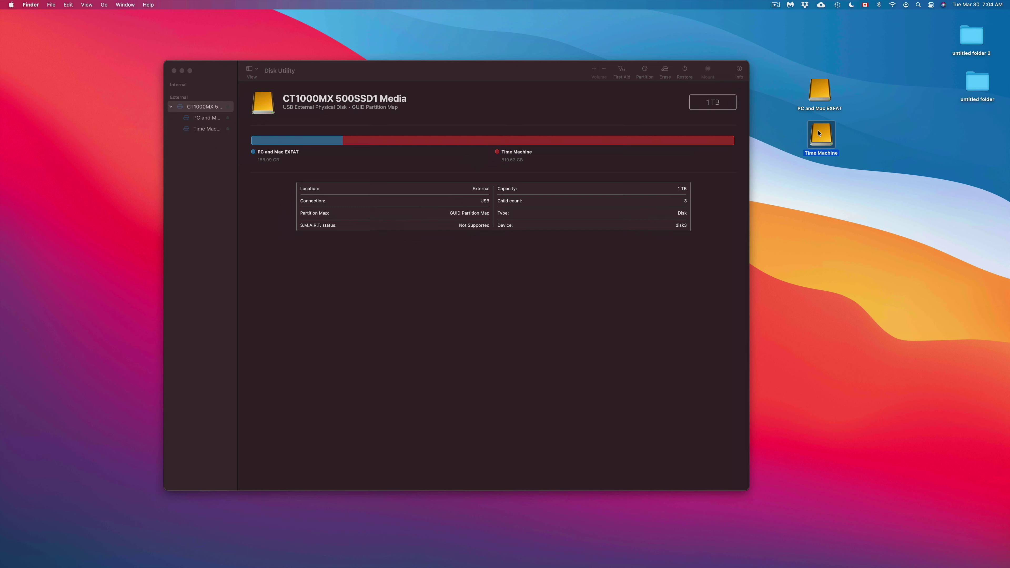
Search the Mac for System Preferences, switch to it and close Disk Utility.
click(570, 73)
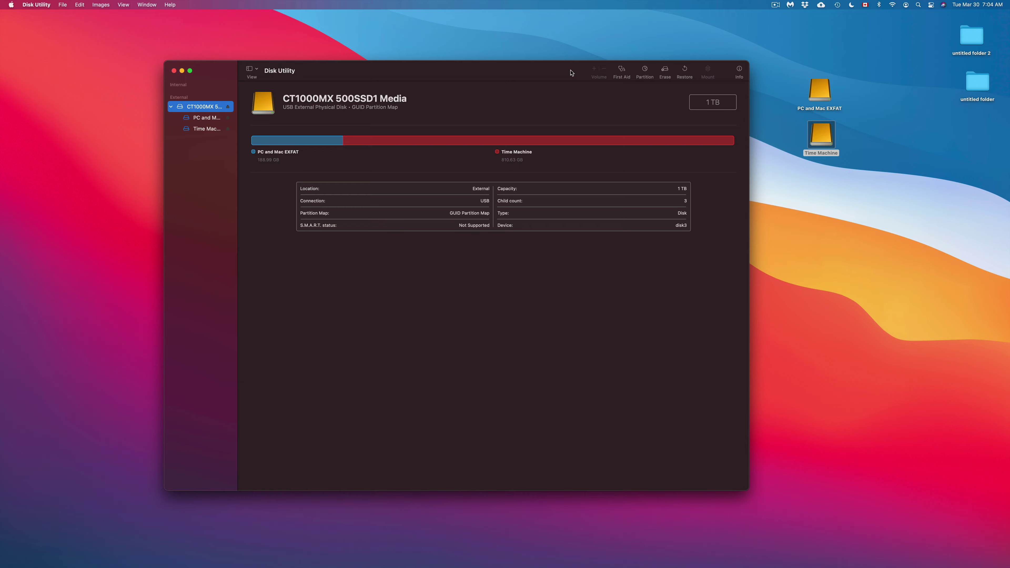
mouse_move(622, 565)
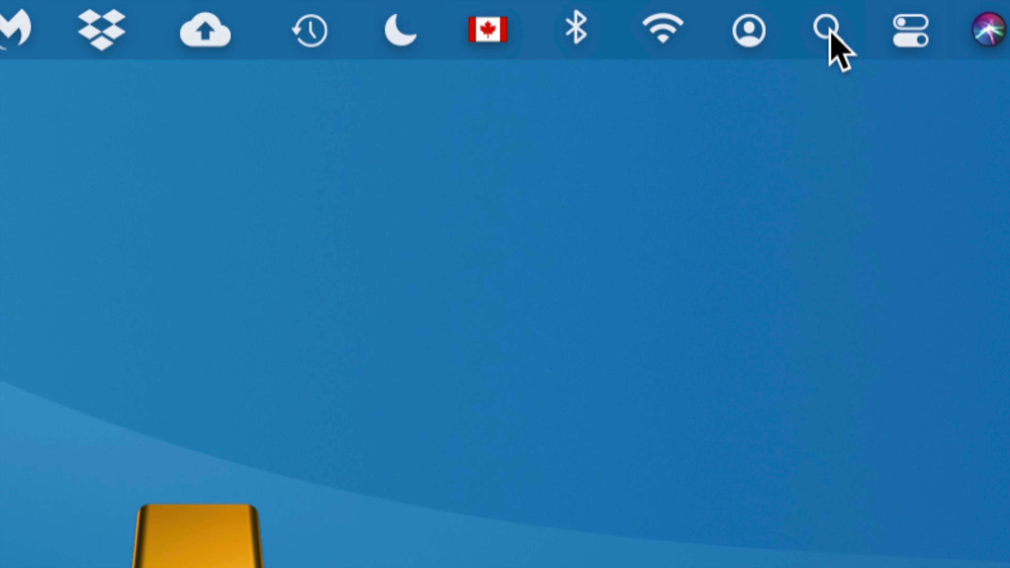
click(827, 29)
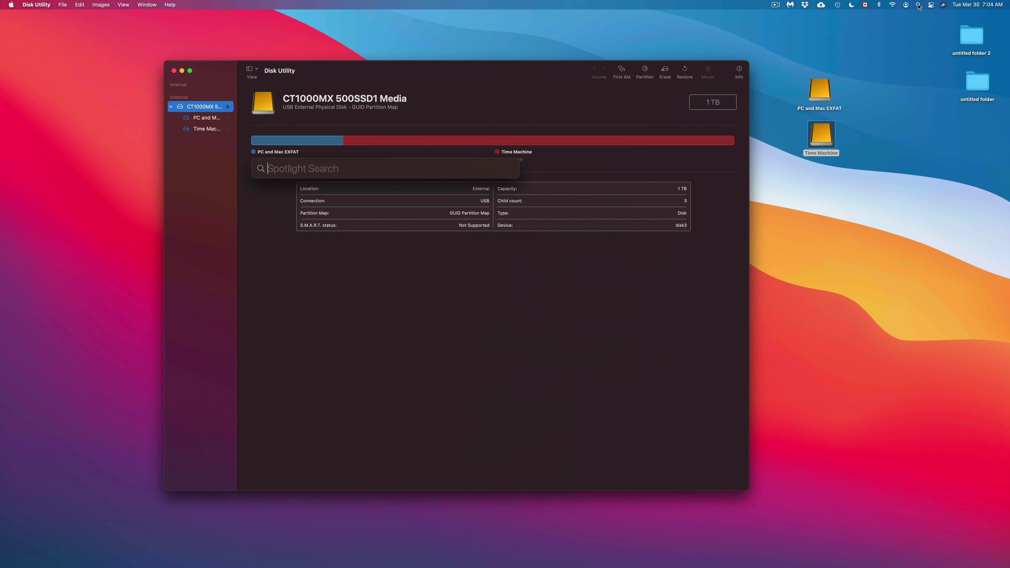
text(system prefences)
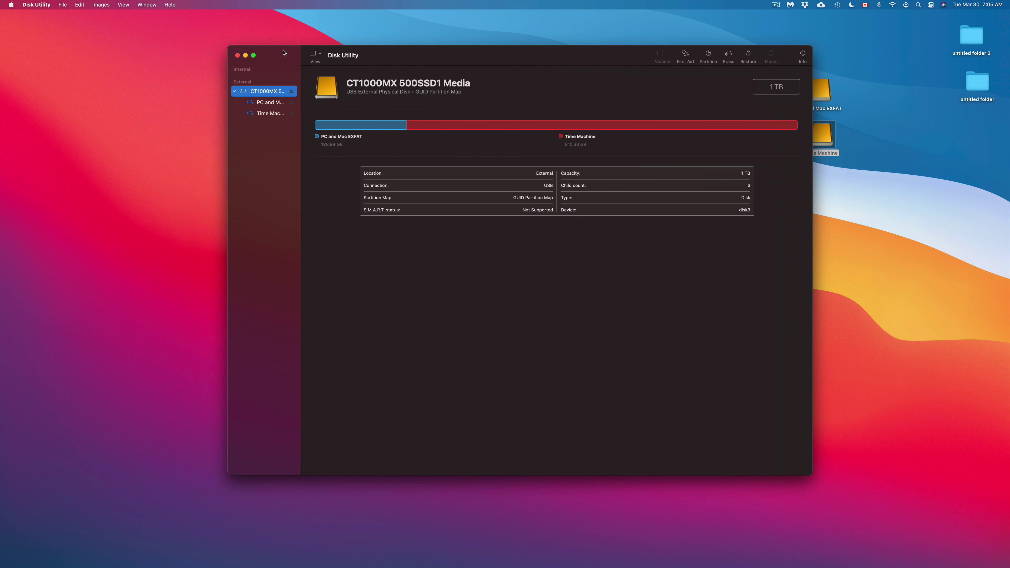
click(237, 56)
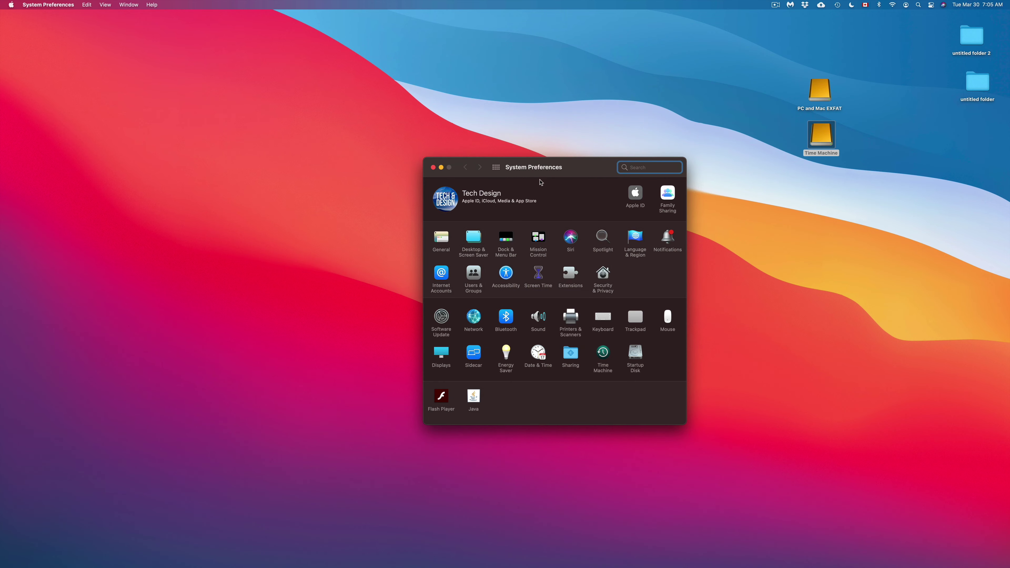
Open the Time Machine preferences and turn off Back Up Automatically.
drag(538, 174, 521, 174)
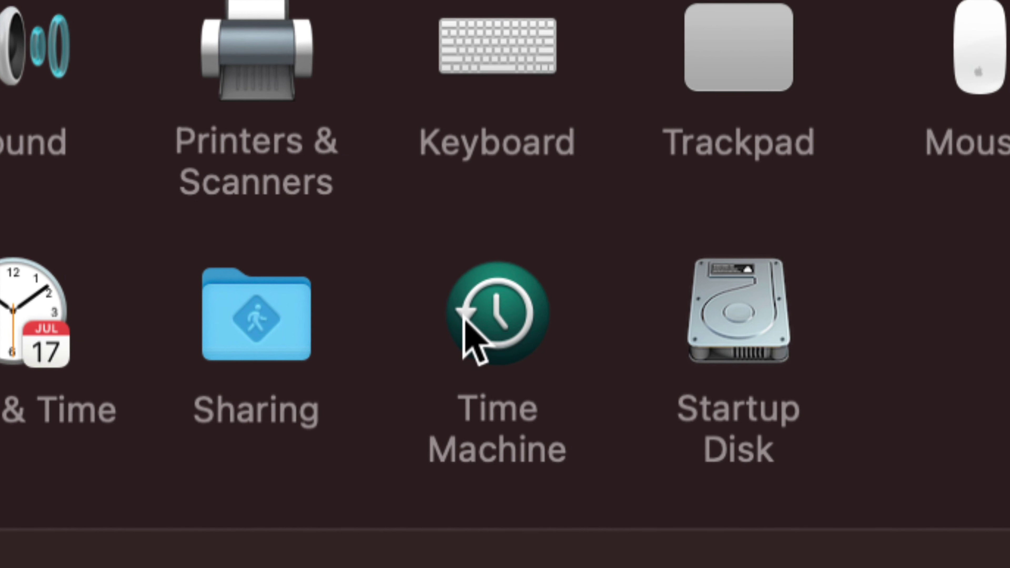
click(504, 323)
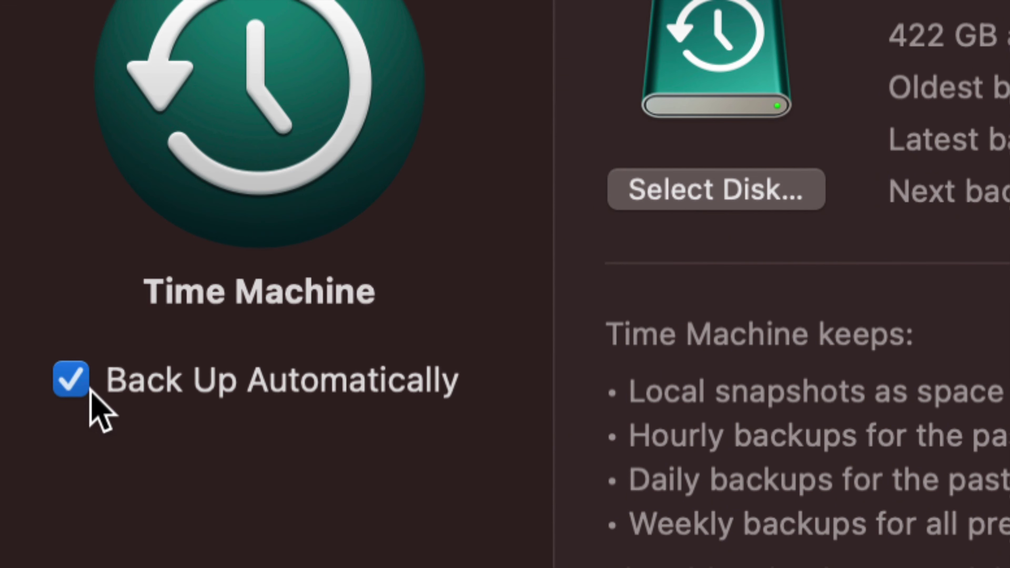
click(74, 383)
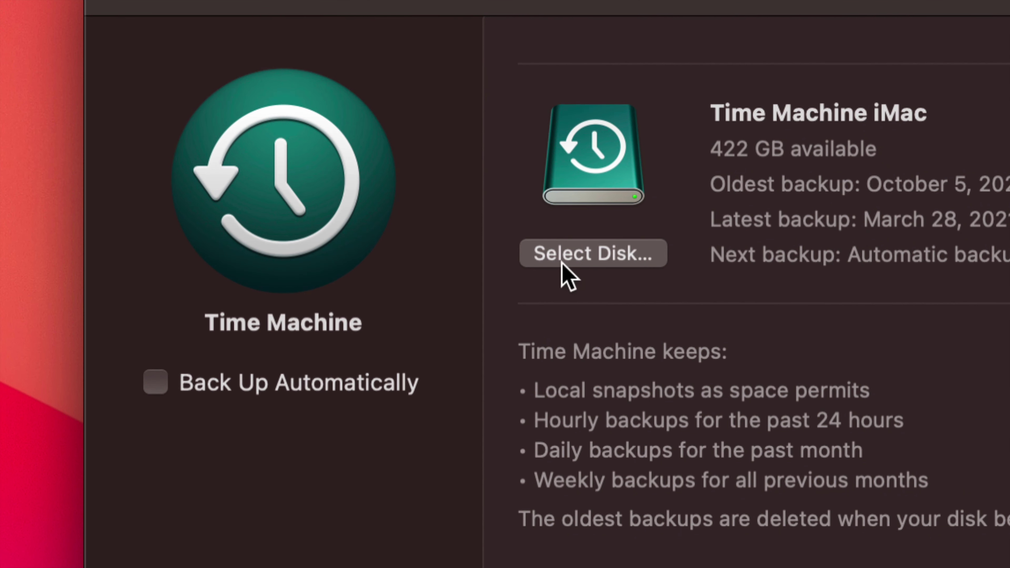
Add the 811 GB Time Machine volume as a backup disk and use it together with Time Machine iMac.
click(583, 263)
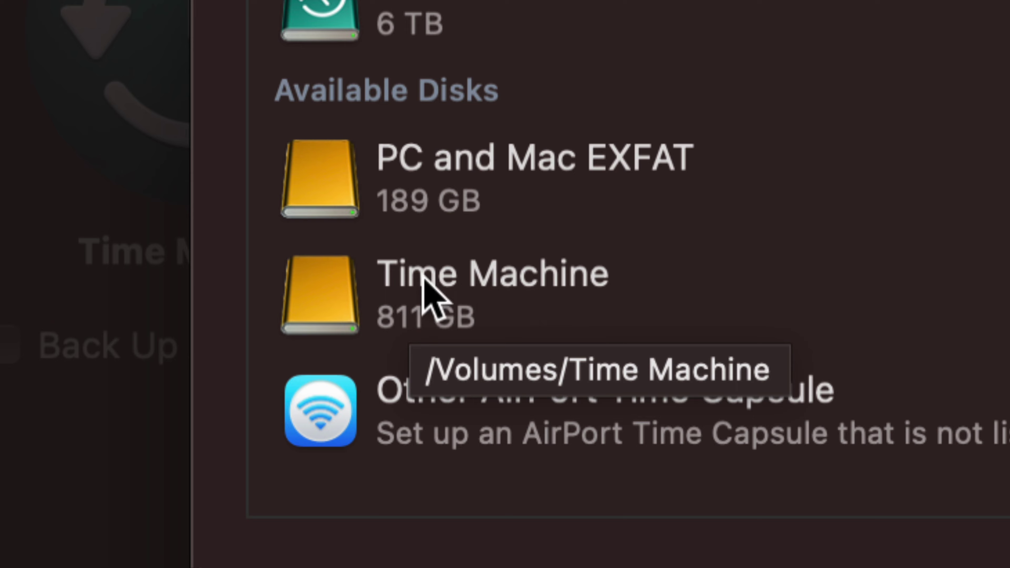
click(519, 284)
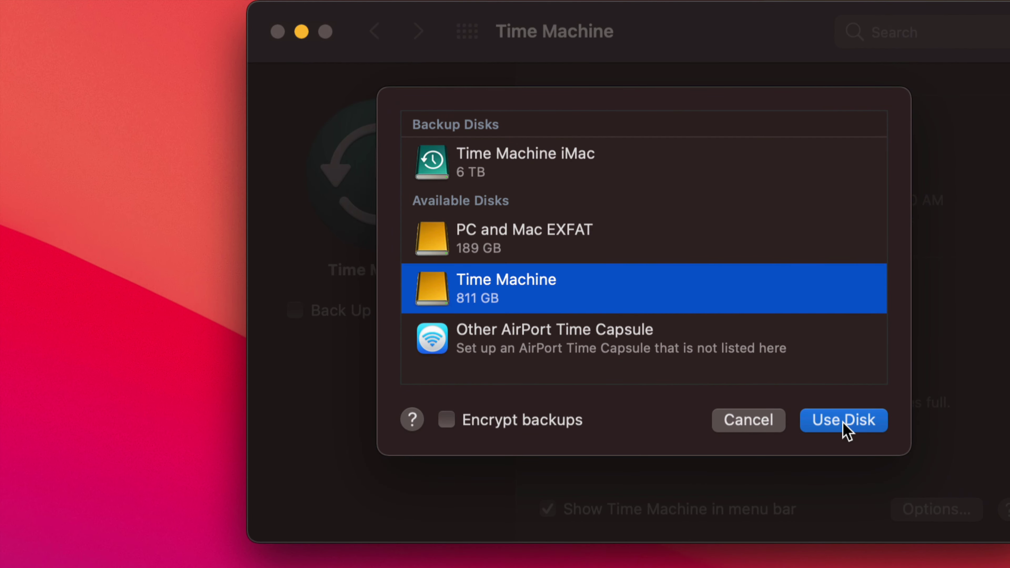
click(842, 421)
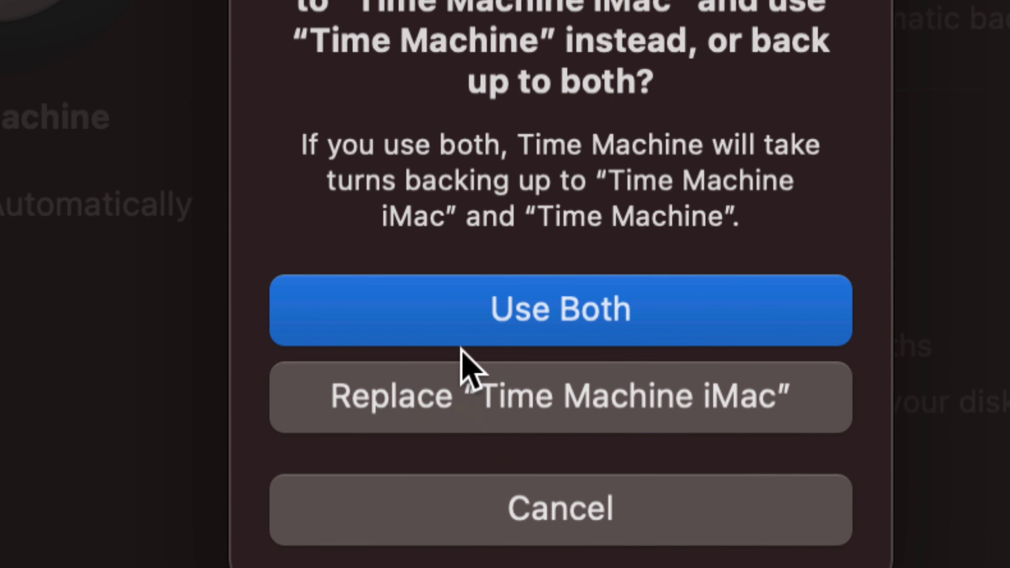
click(529, 308)
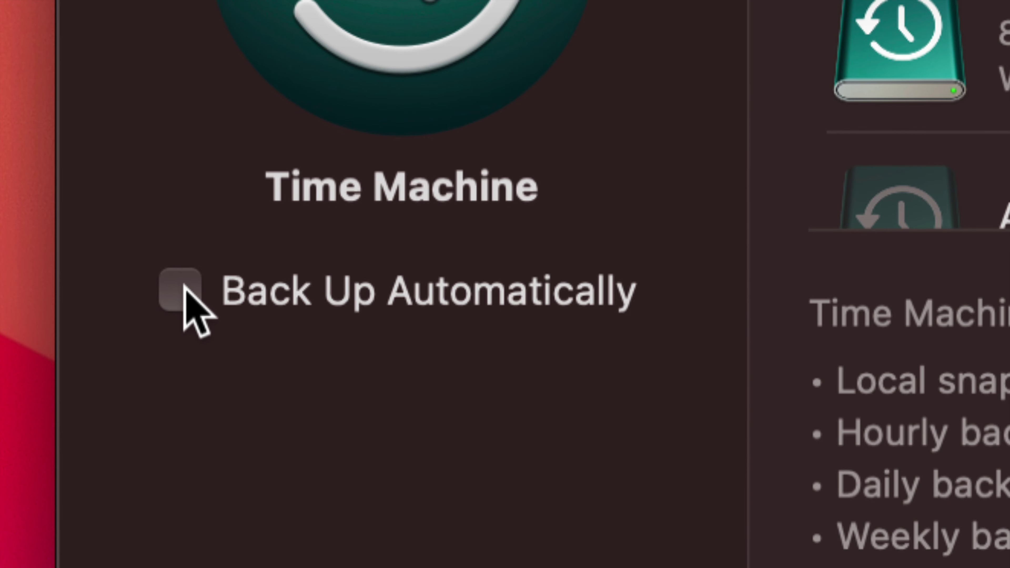
Turn Back Up Automatically on and off again, and view the Time Machine status options.
click(183, 287)
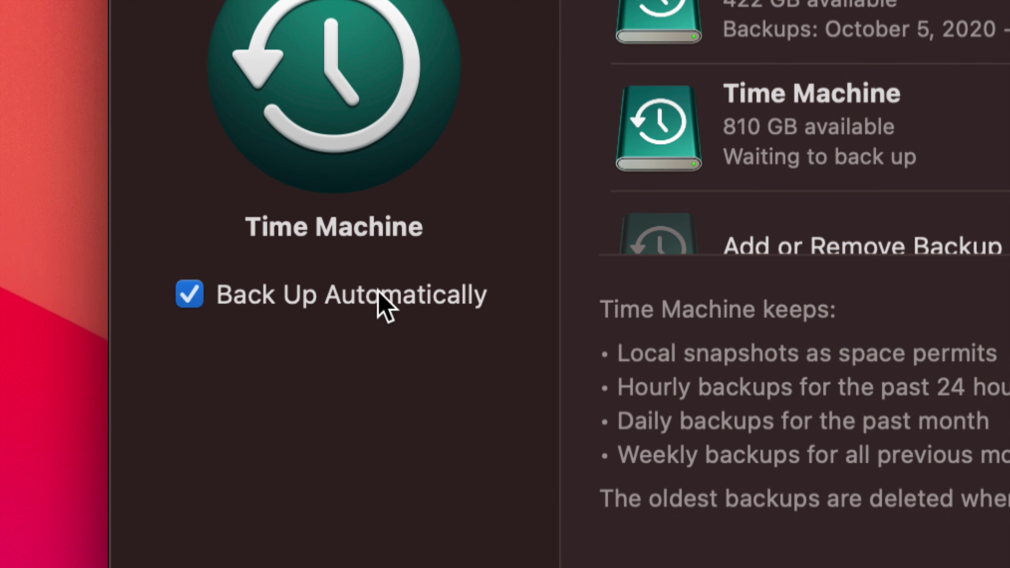
click(193, 297)
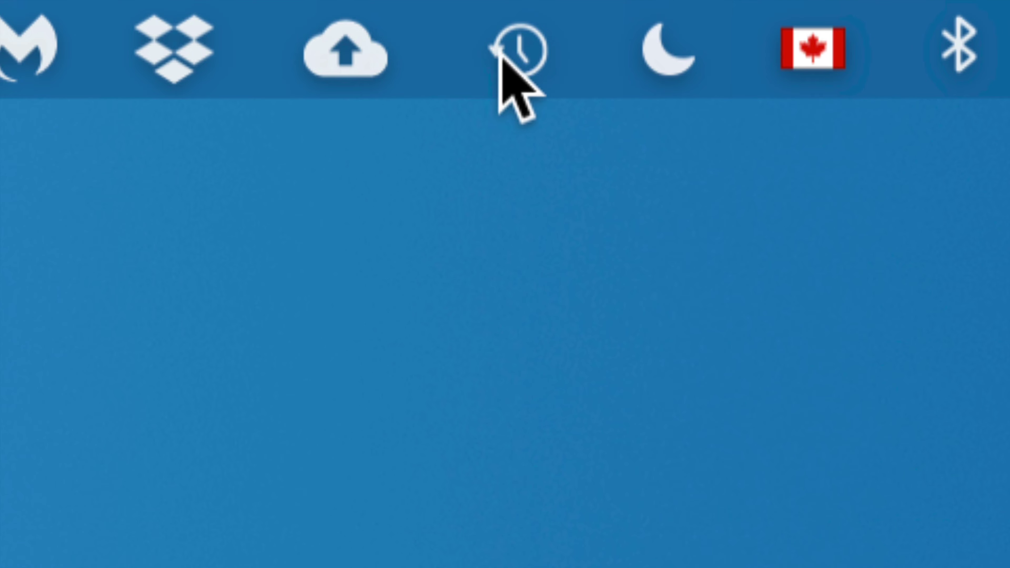
click(519, 56)
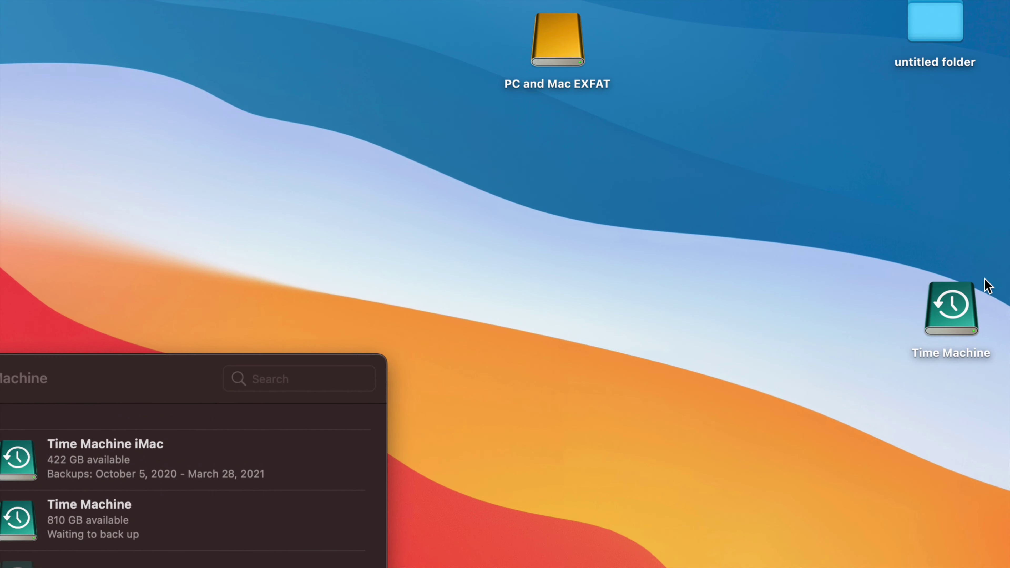
Rearrange the desktop drive icons so that PC and Mac EXFAT and Time Machine sit apart on either side of PC.
drag(962, 316, 584, 151)
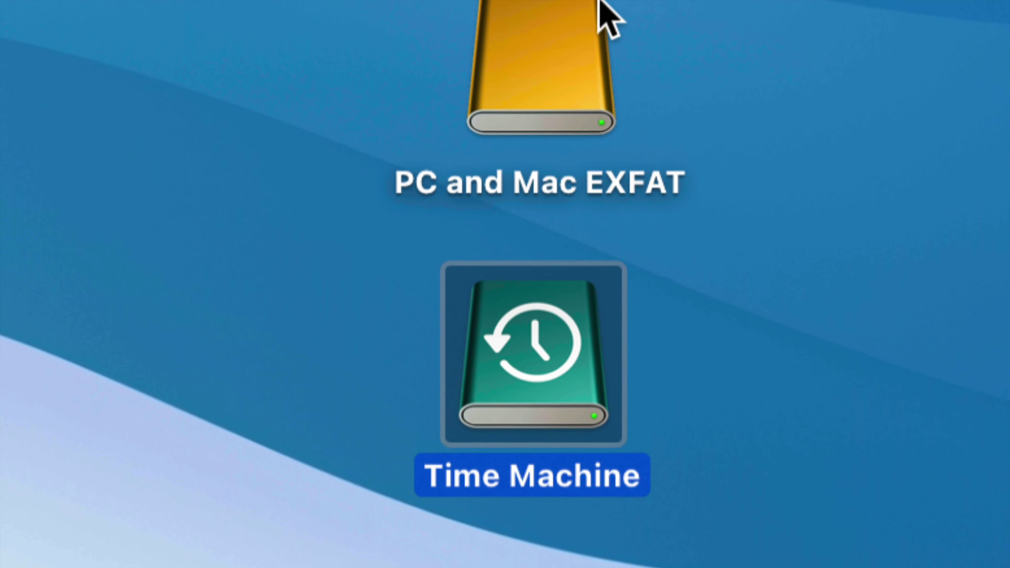
click(636, 24)
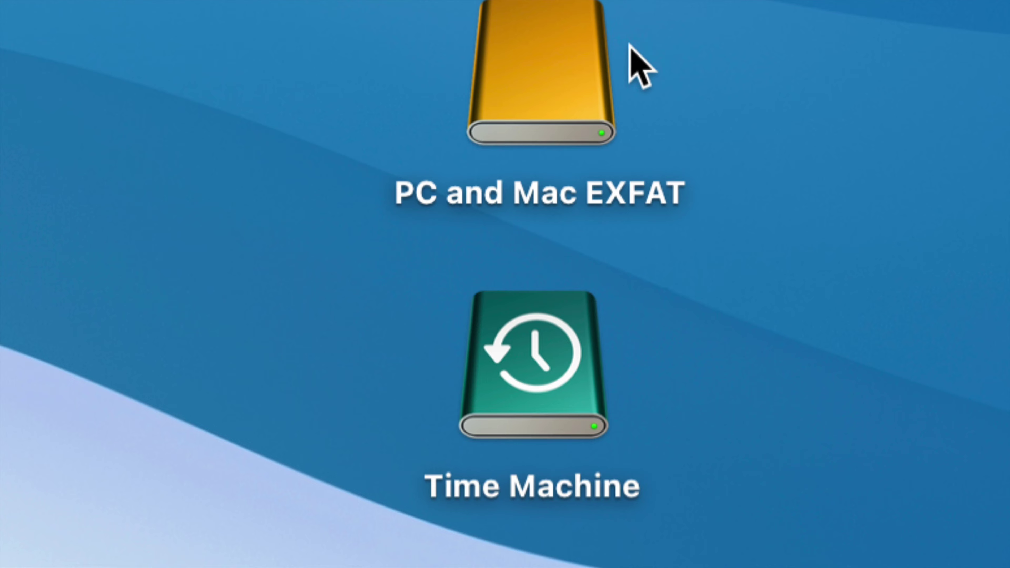
click(583, 79)
drag(583, 81, 324, 221)
drag(556, 326, 667, 196)
drag(326, 171, 243, 294)
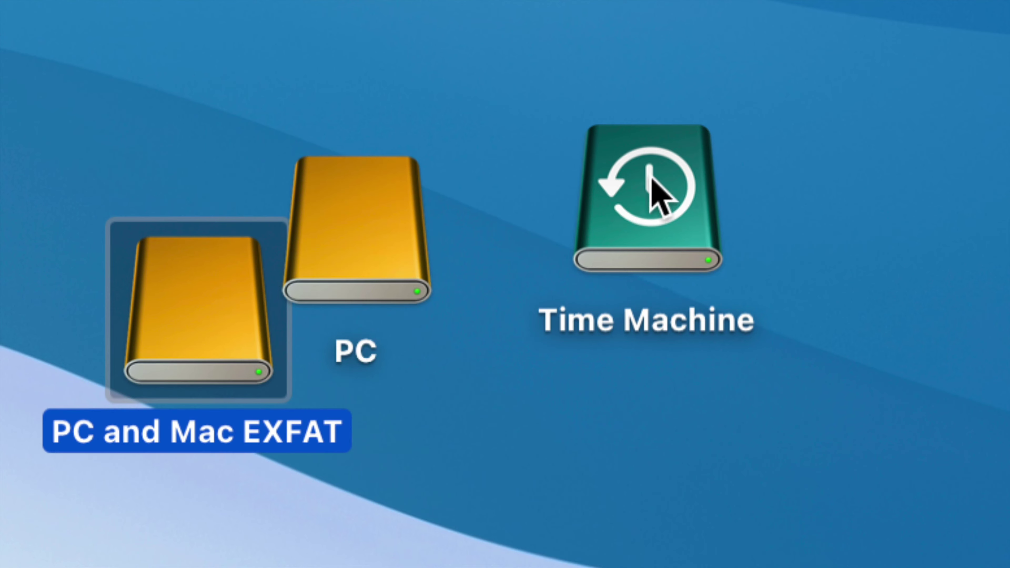
click(677, 192)
drag(676, 192, 684, 238)
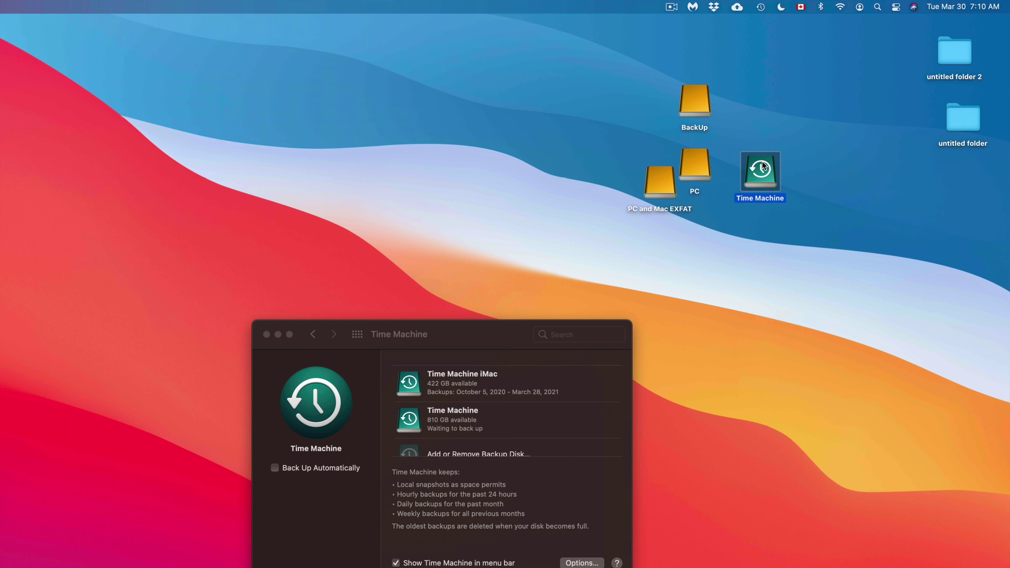
Move the BackUp, PC, PC and Mac EXFAT and Time Machine icons across the desktop, leaving Time Machine iMac alone near the upper edge.
drag(452, 335, 436, 170)
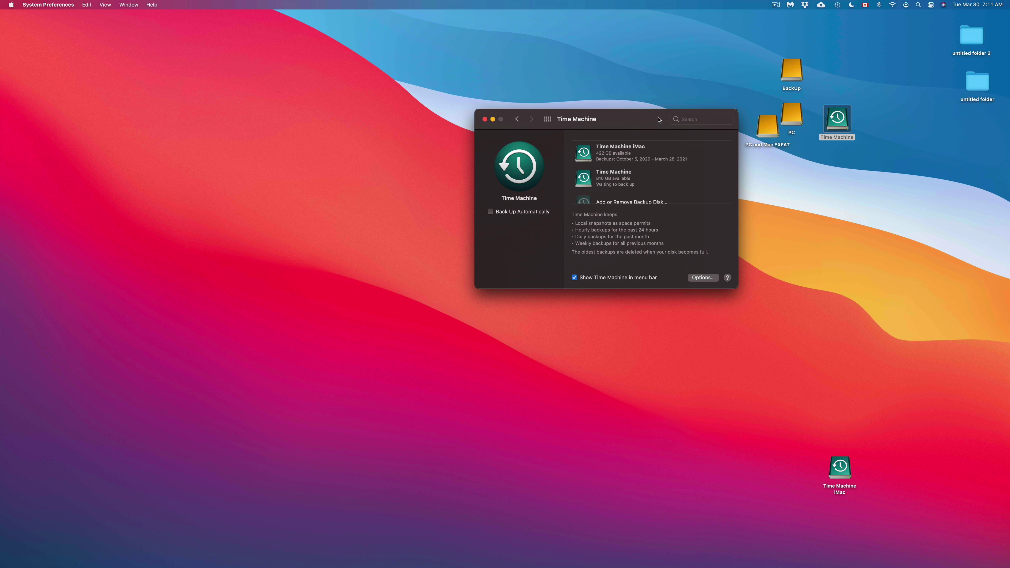
drag(433, 169, 217, 237)
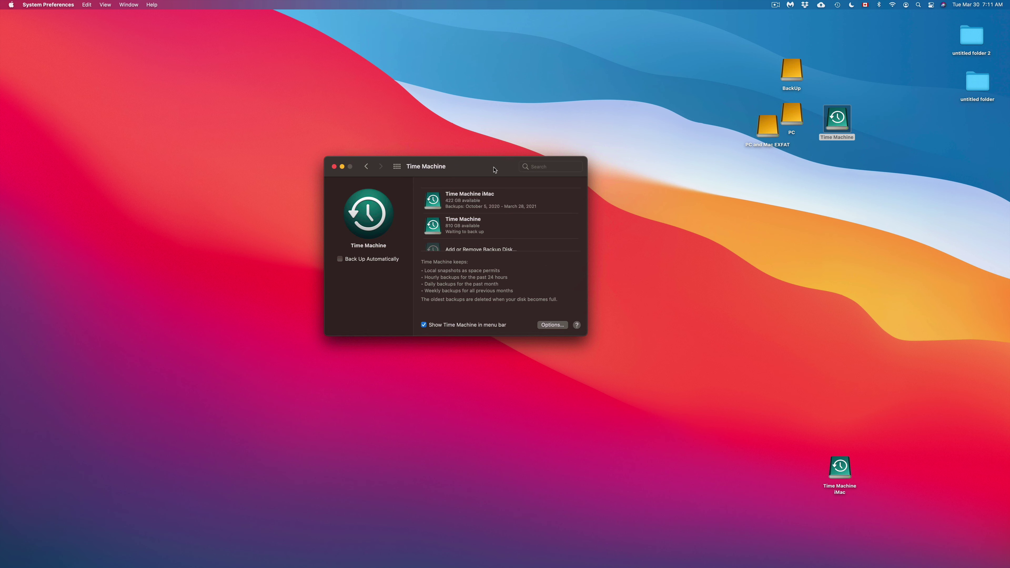
drag(894, 50, 772, 173)
drag(770, 135, 89, 205)
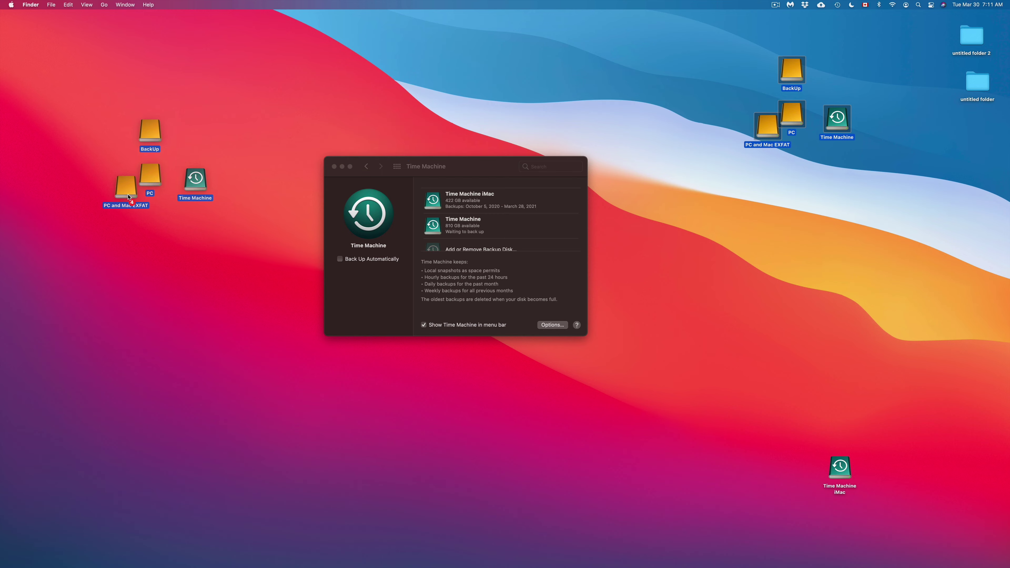
drag(838, 476, 798, 67)
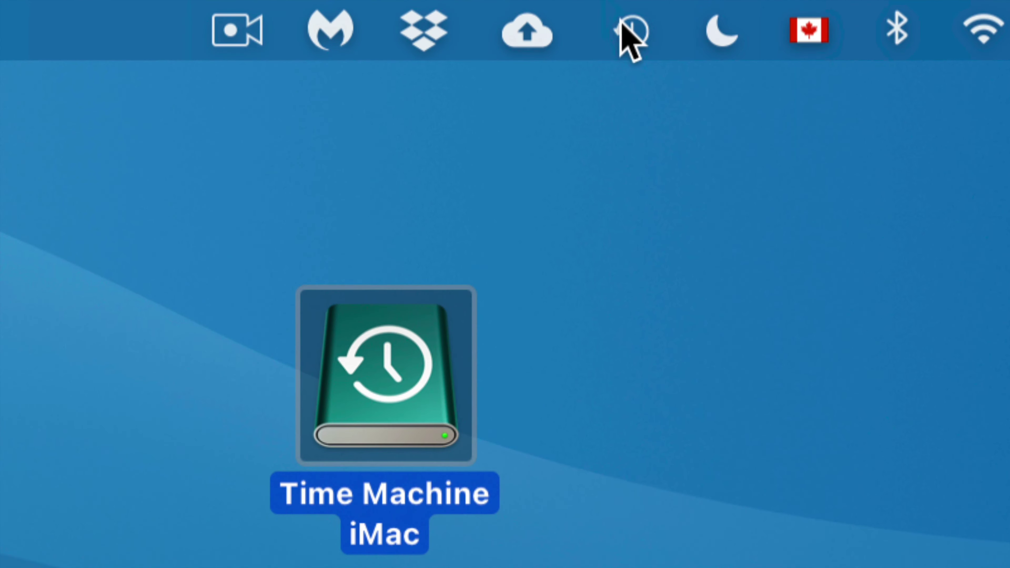
Enter Time Machine, go back to a December 2020 backup of the Desktop and restore the screenshot dated December 4, 2020.
click(617, 18)
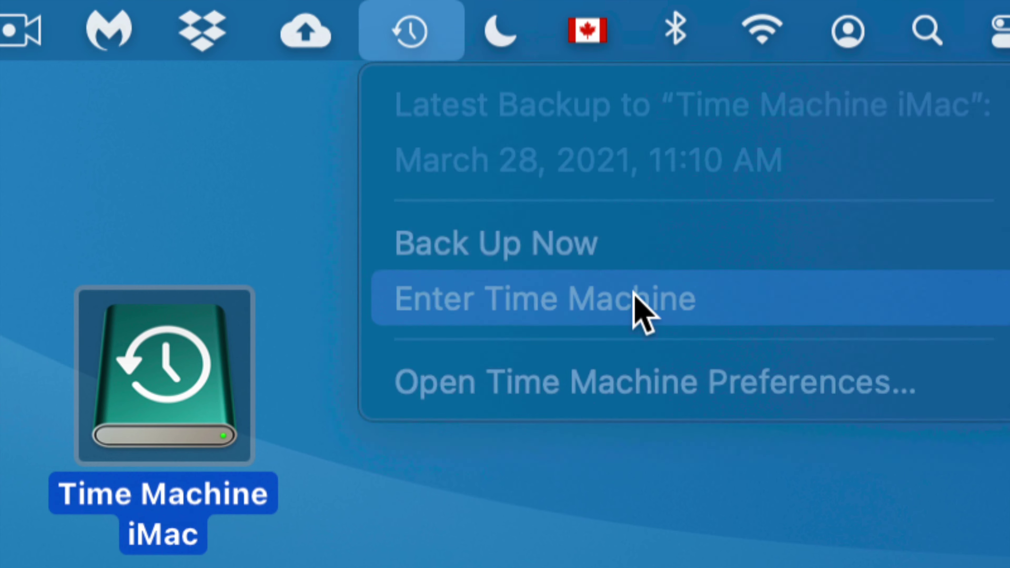
click(635, 299)
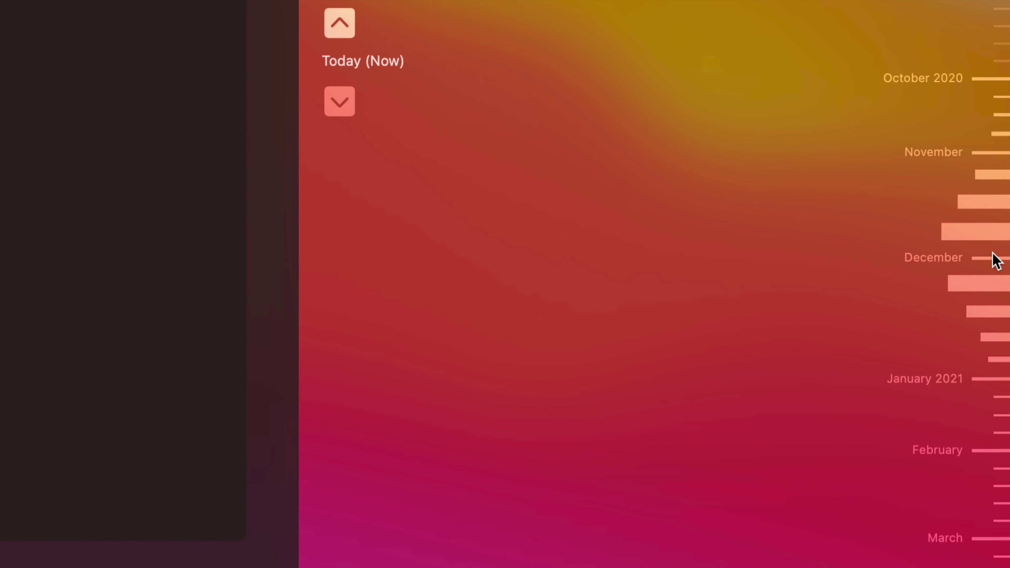
click(985, 277)
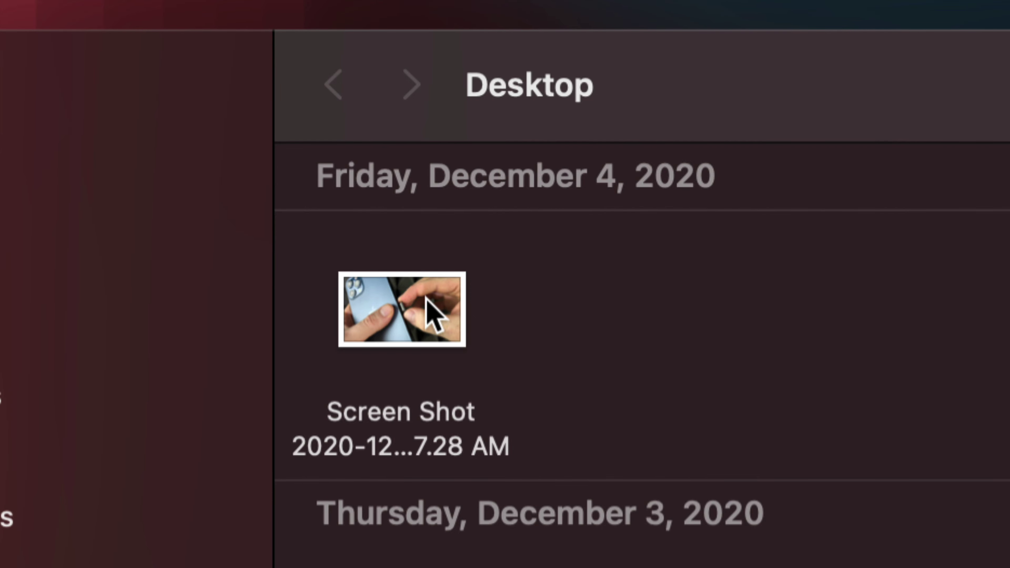
click(426, 298)
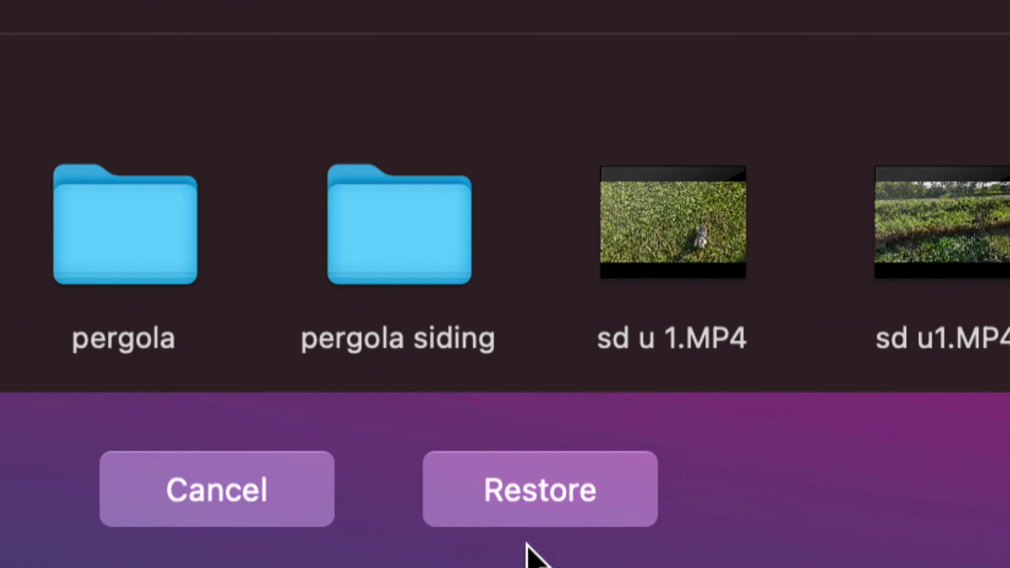
click(595, 503)
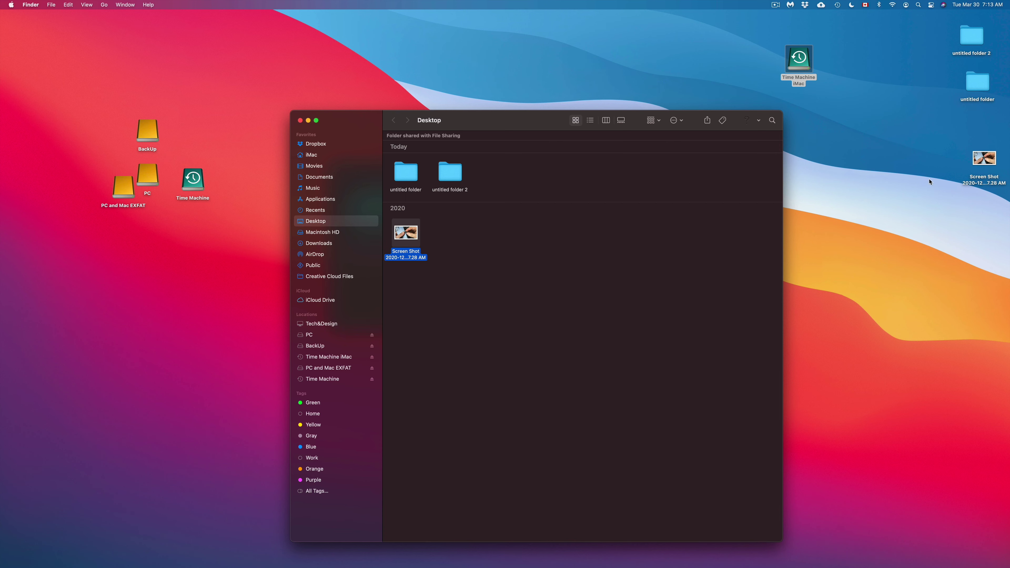
Reposition the restored screenshot on the desktop, then delete it and shift the Finder window.
drag(998, 170, 940, 158)
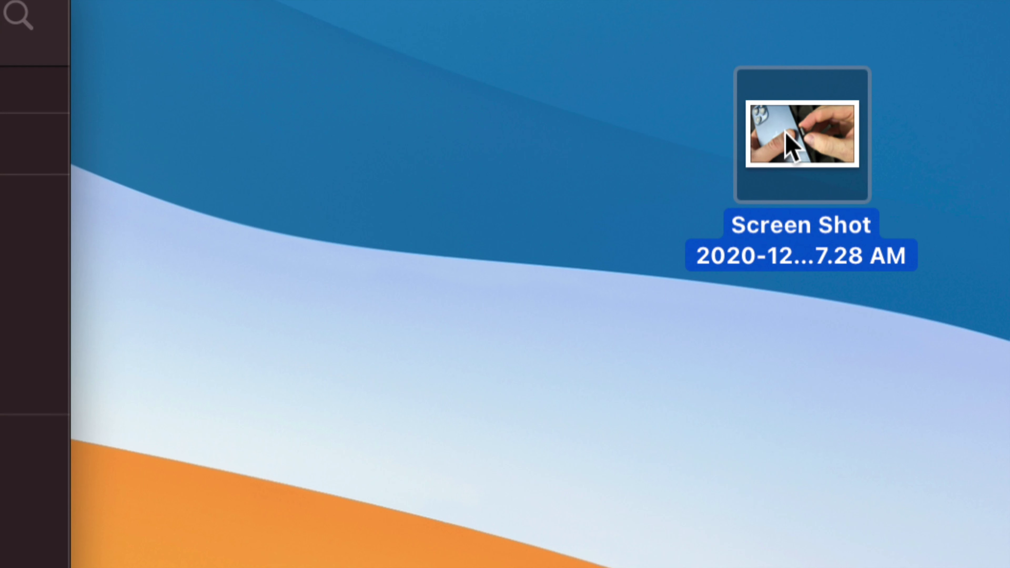
drag(832, 148, 707, 187)
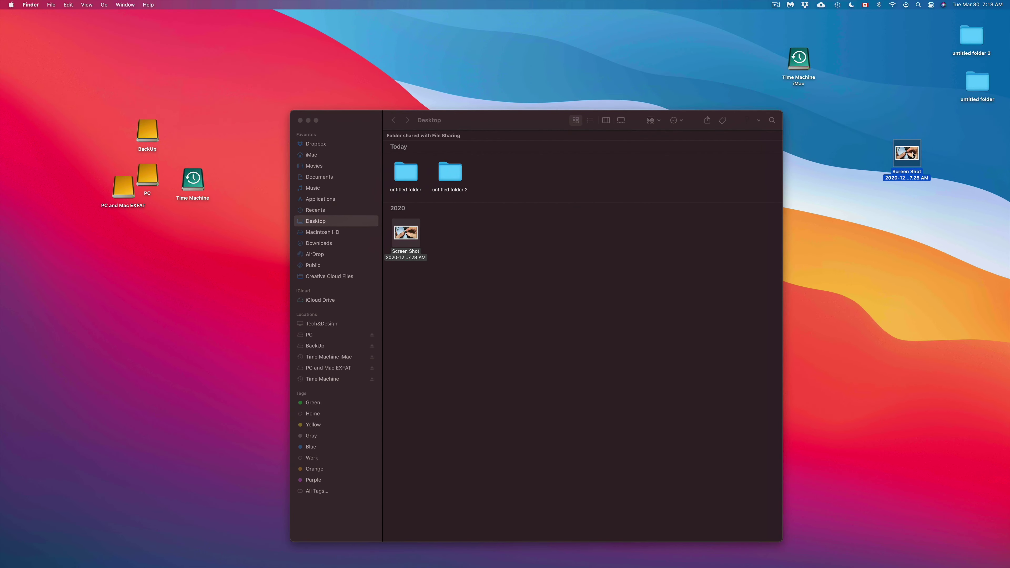
drag(913, 156, 904, 91)
key(super+BackSpace)
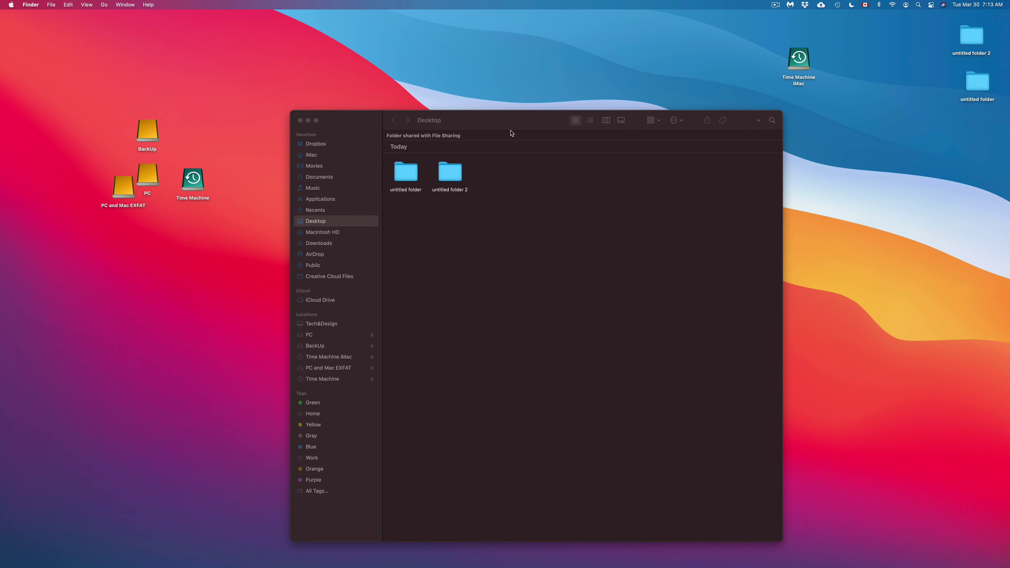
drag(514, 130, 570, 129)
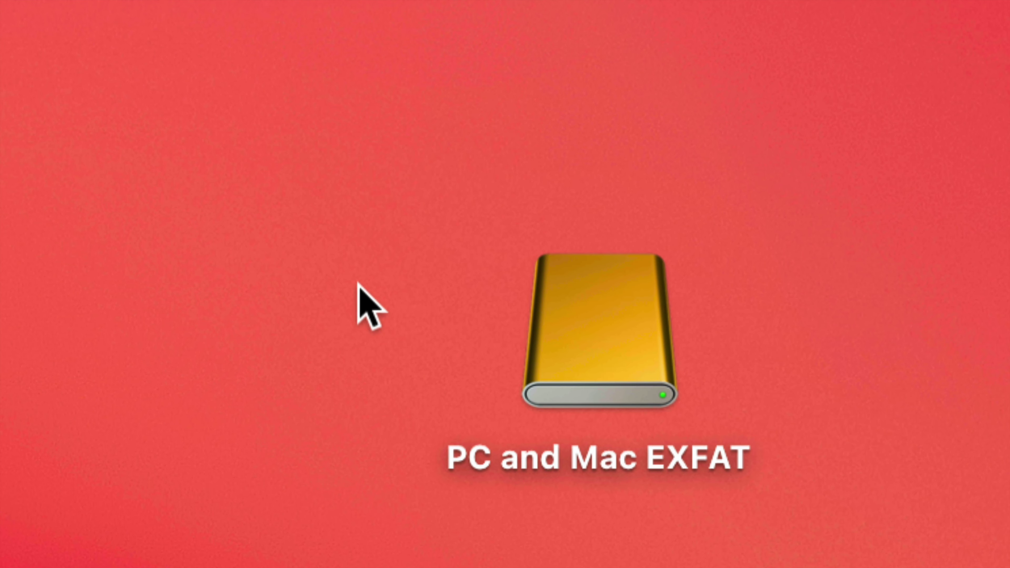
Create a new folder with the default name on the PC and Mac EXFAT drive and reposition the drive icon right of Time Machine.
click(580, 345)
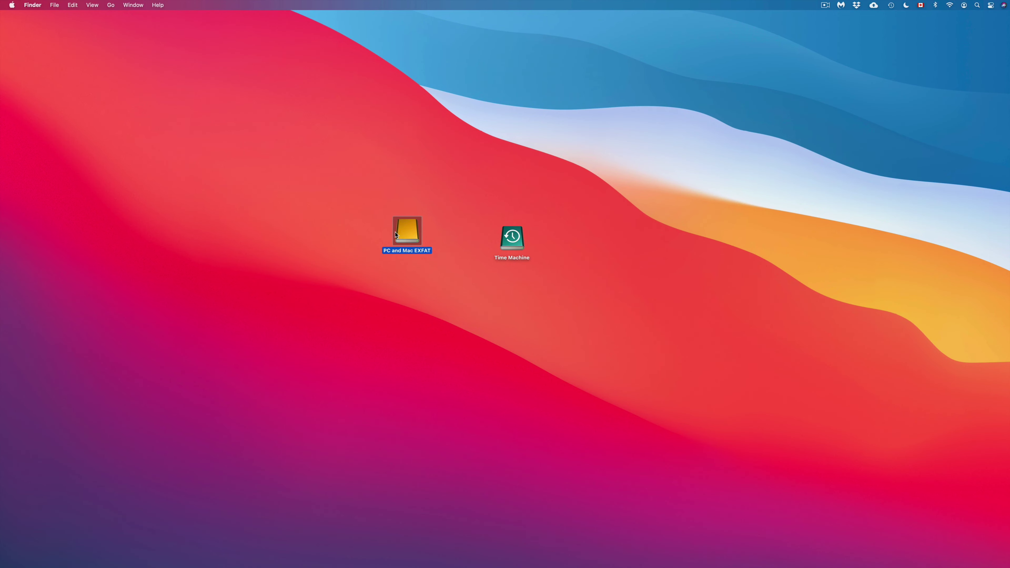
double_click(395, 234)
drag(429, 135, 479, 202)
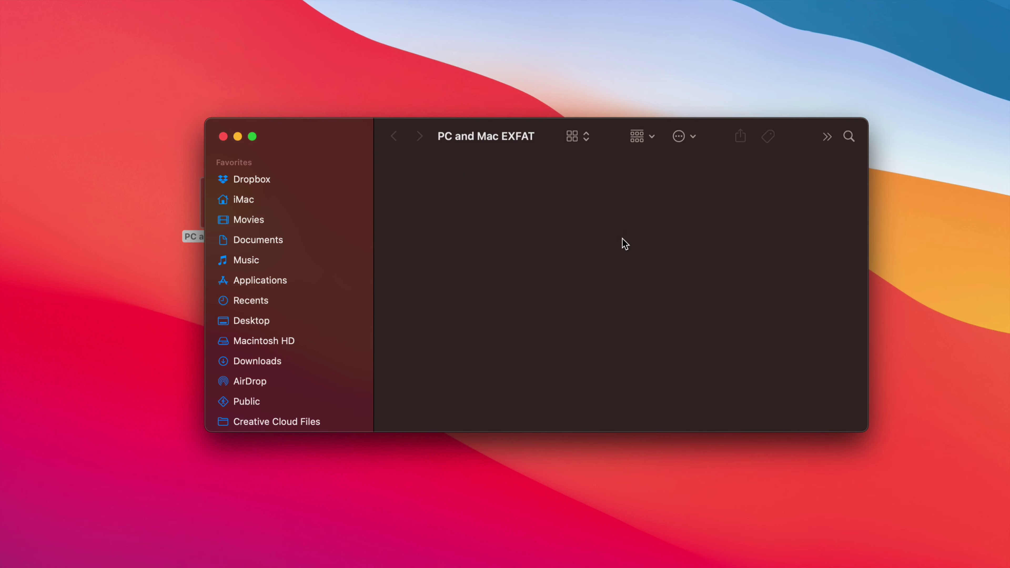
right_click(518, 233)
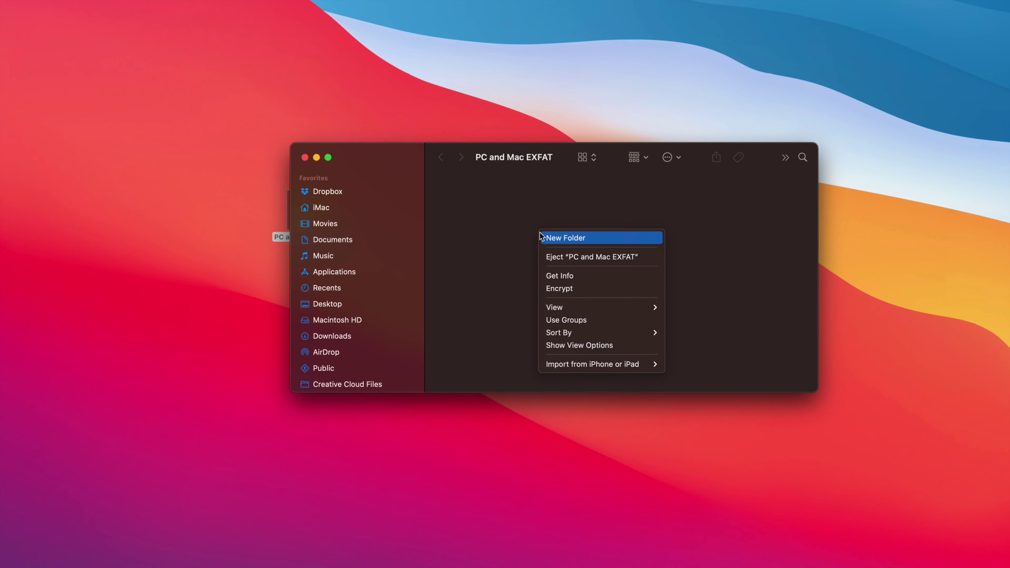
click(565, 237)
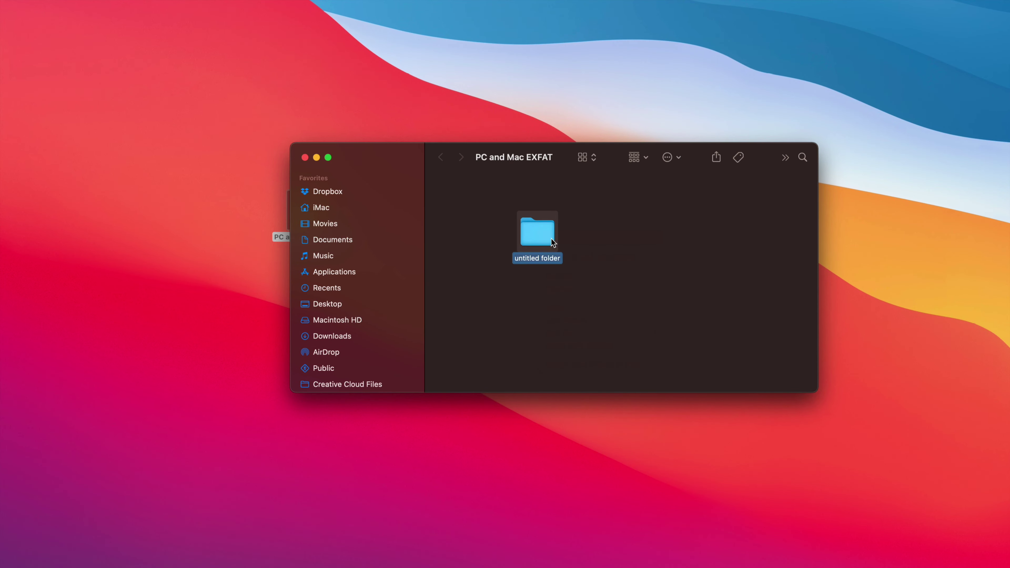
click(659, 265)
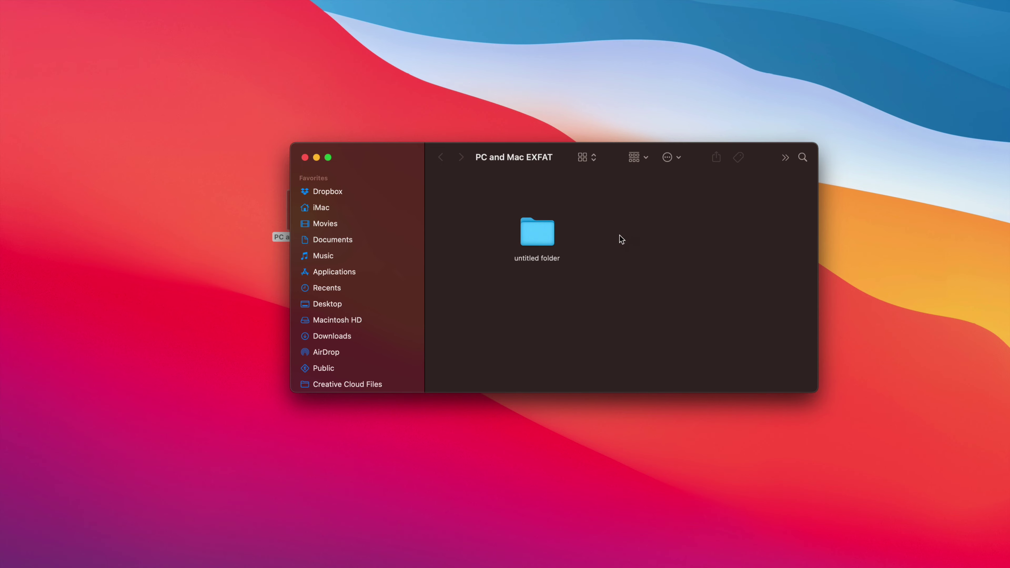
click(305, 157)
drag(314, 207, 528, 219)
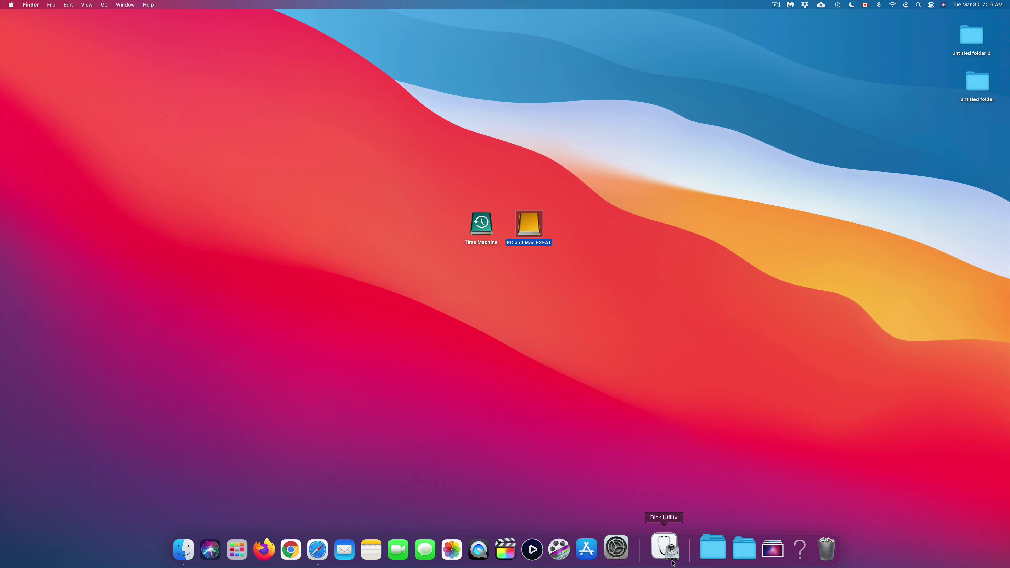
Open Disk Utility, collapse the internal Fusion Drive and leave the external CT1000MX 500SSD1 disk expanded to list its volumes.
click(671, 561)
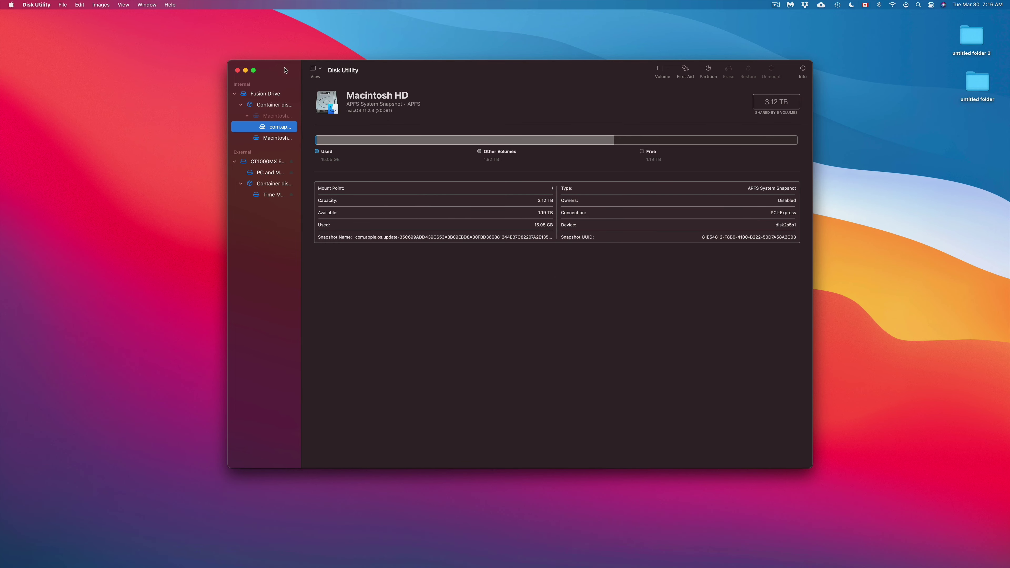
drag(284, 70, 327, 70)
click(277, 94)
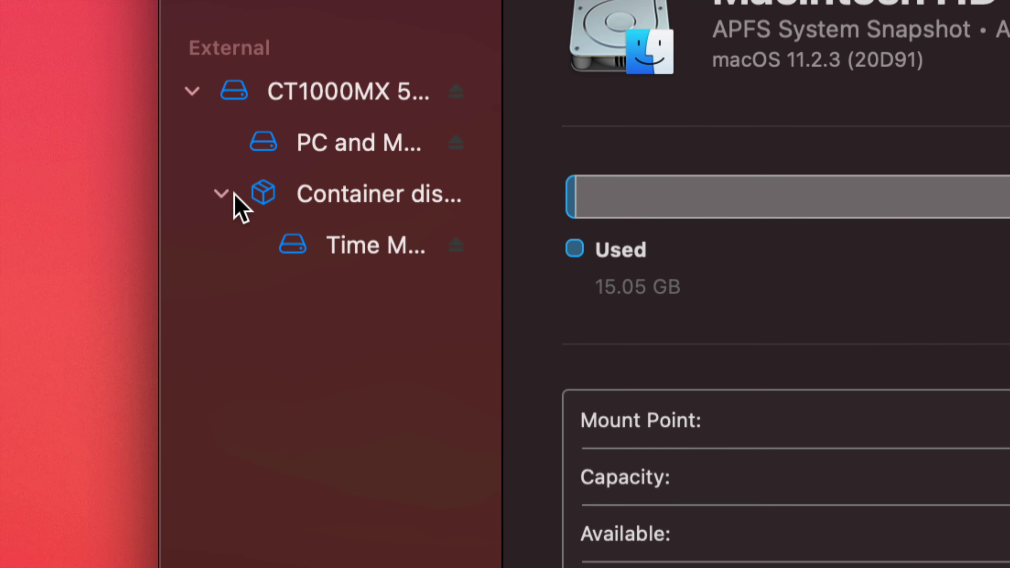
click(192, 91)
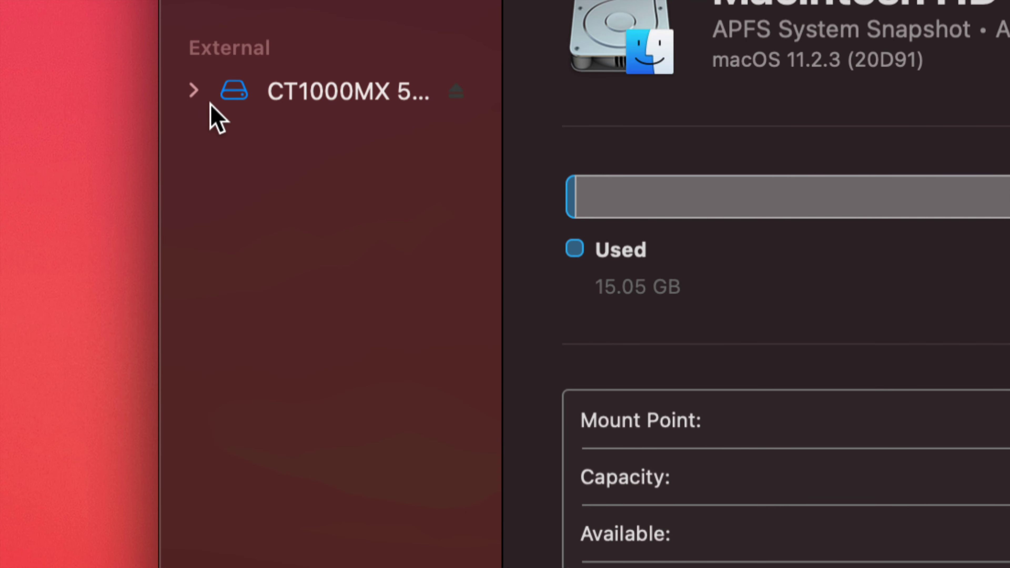
click(191, 90)
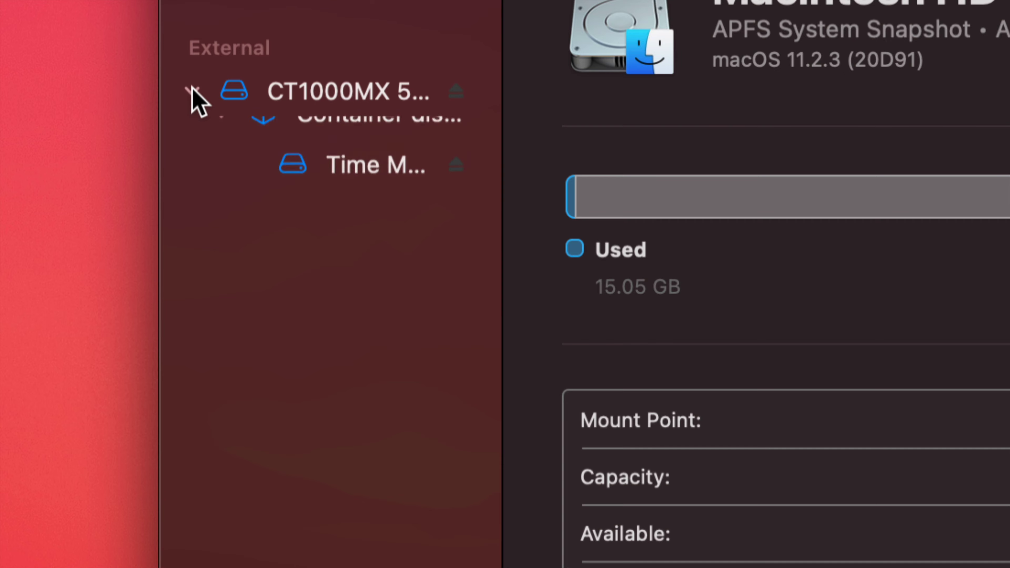
click(192, 90)
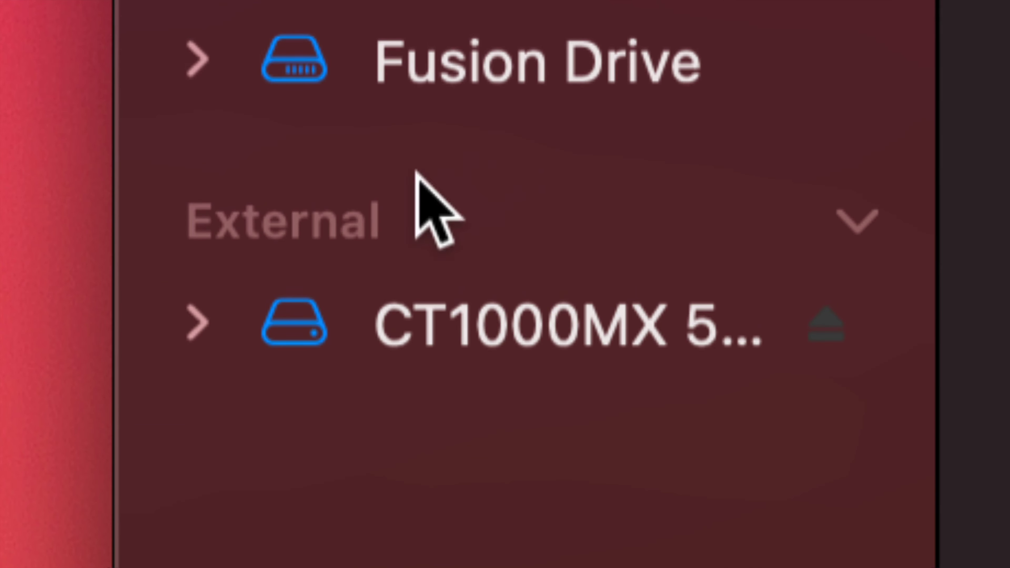
click(205, 318)
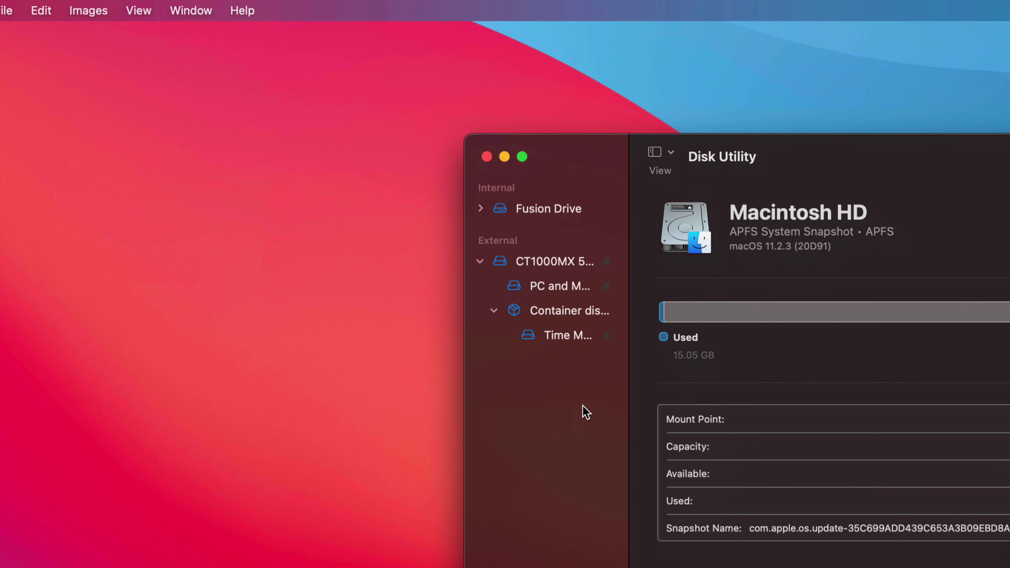
Compare the format and capacity details of the PC and Mac EXFAT and Time Machine volumes.
drag(605, 157, 279, 89)
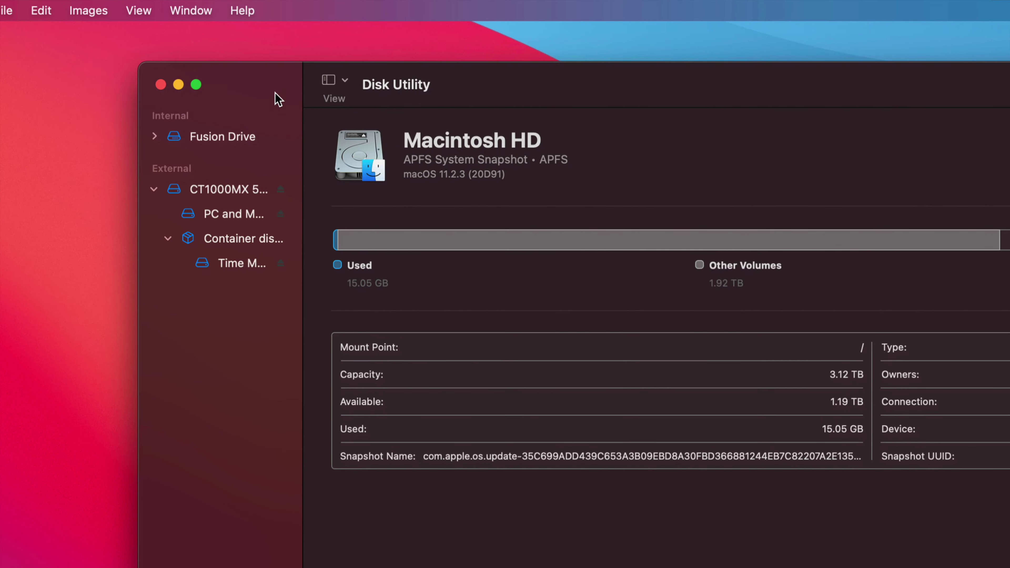
click(237, 215)
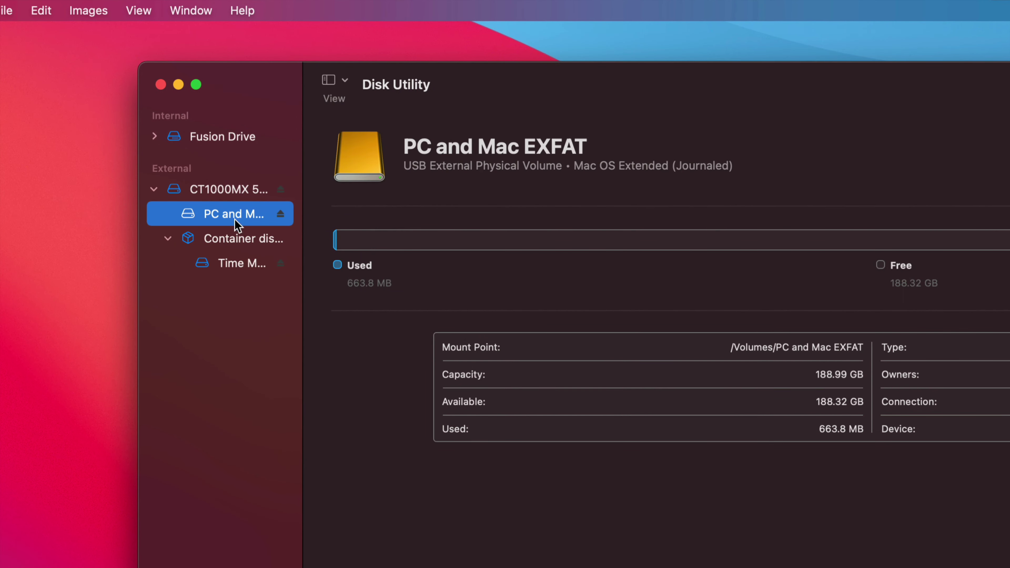
click(240, 264)
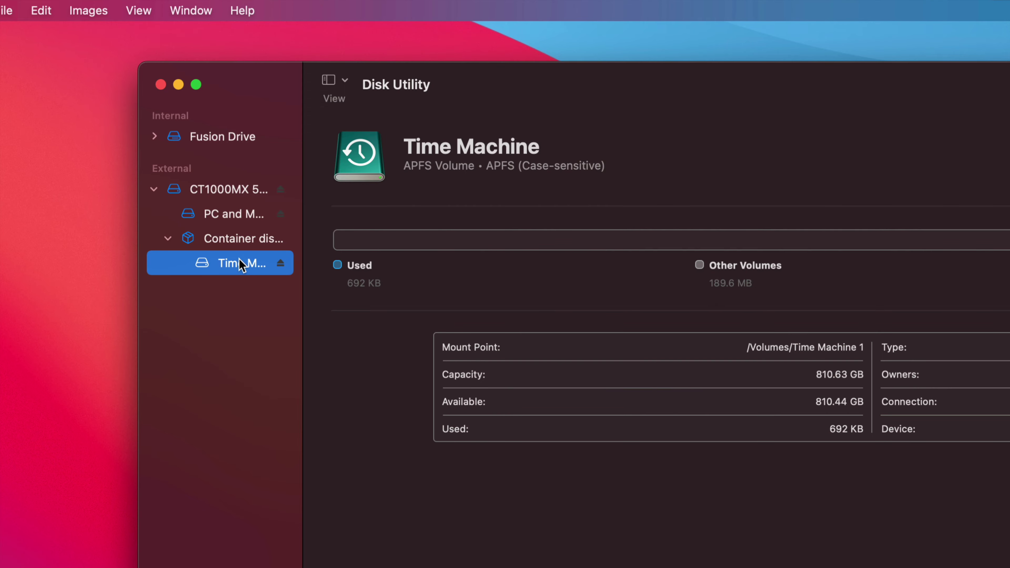
click(234, 217)
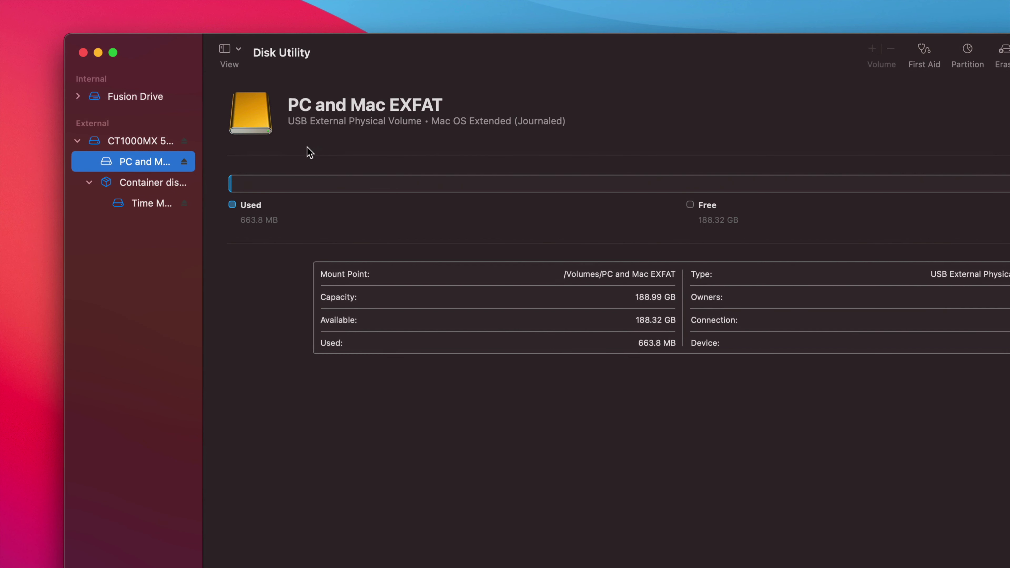
click(133, 205)
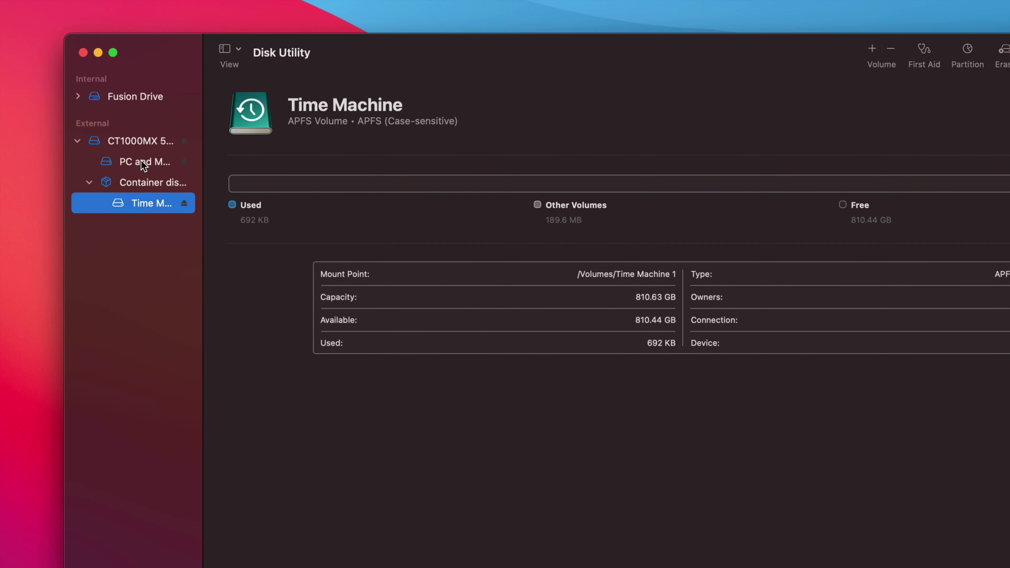
click(132, 169)
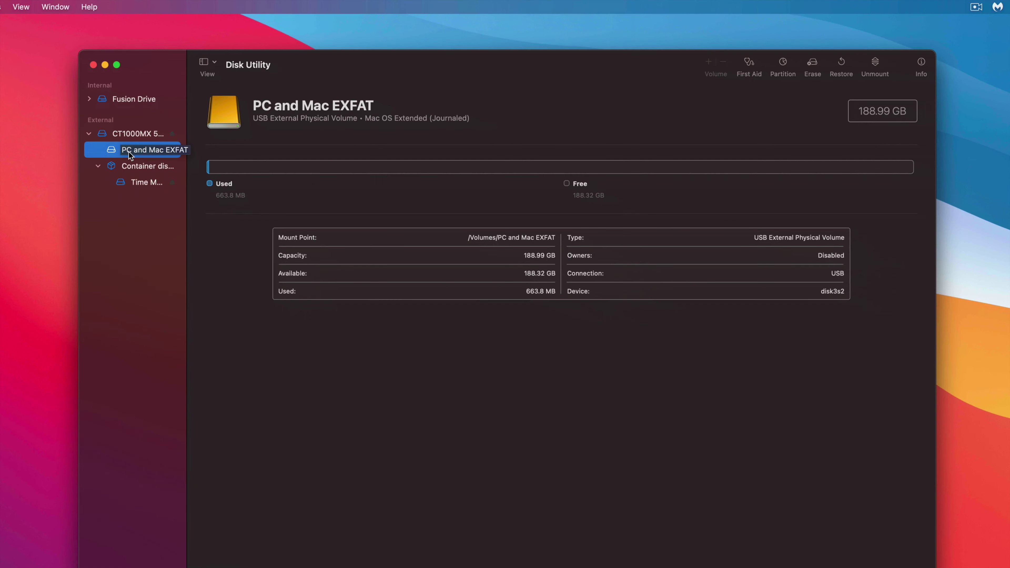
Examine both partitions in the partition layout of the CT1000MX 500SSD1 Media disk, then close Disk Utility without applying changes.
click(128, 135)
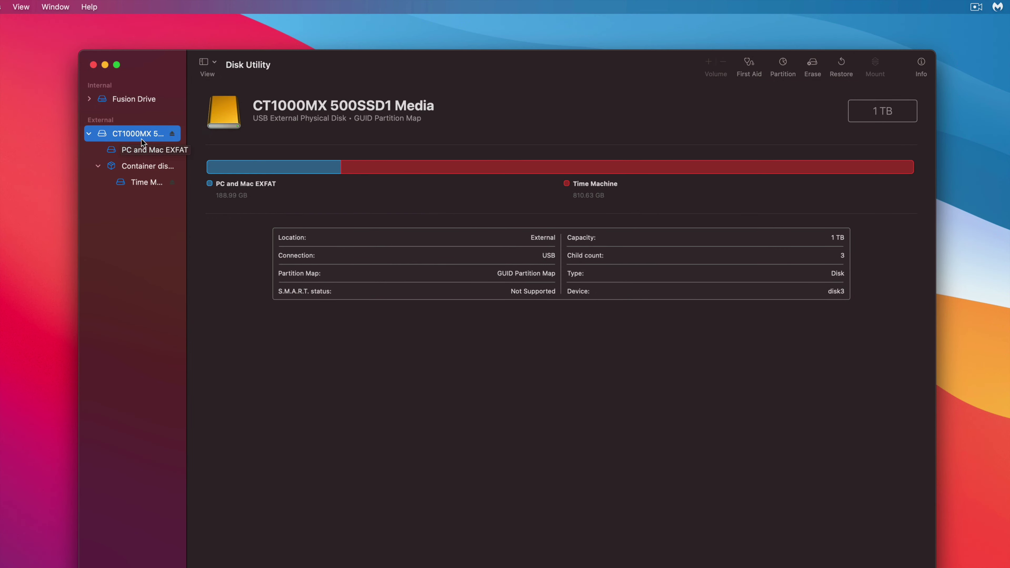
click(783, 63)
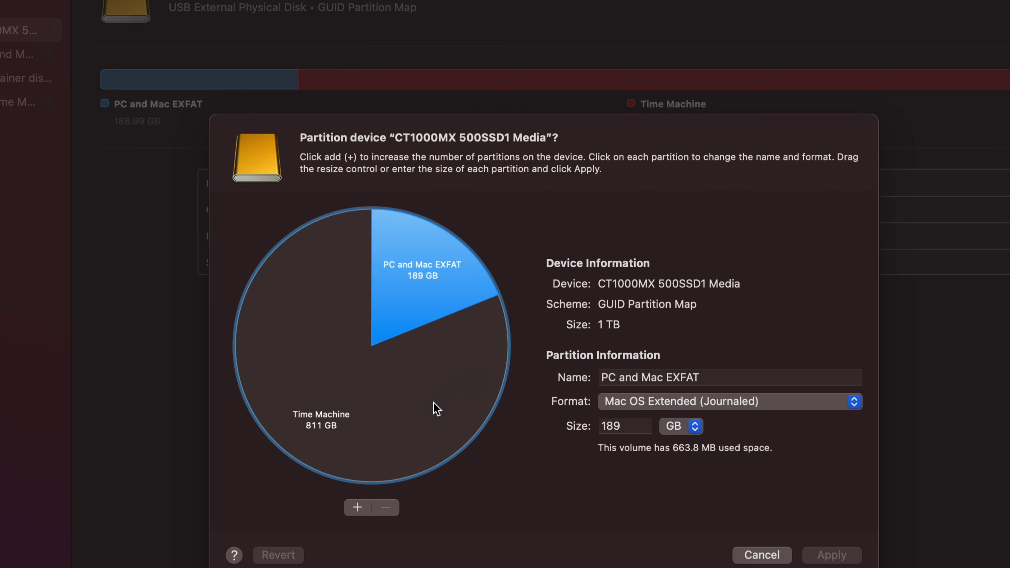
click(418, 412)
click(425, 298)
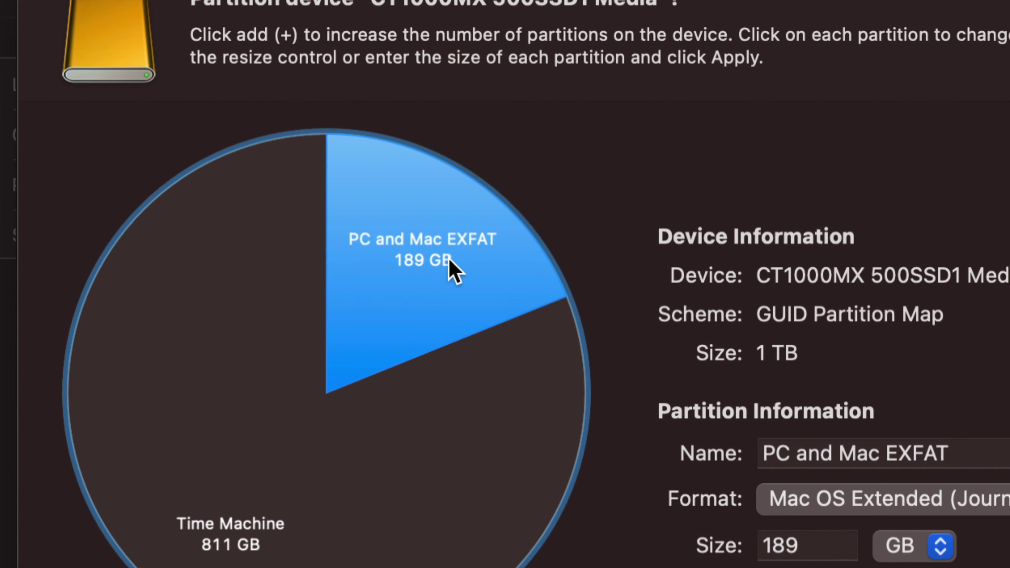
click(323, 550)
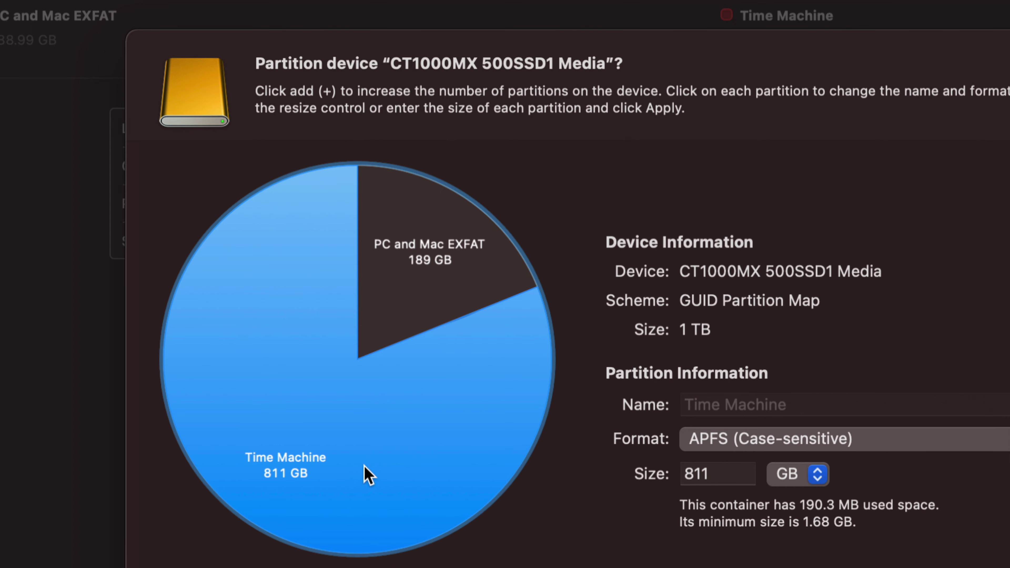
click(414, 291)
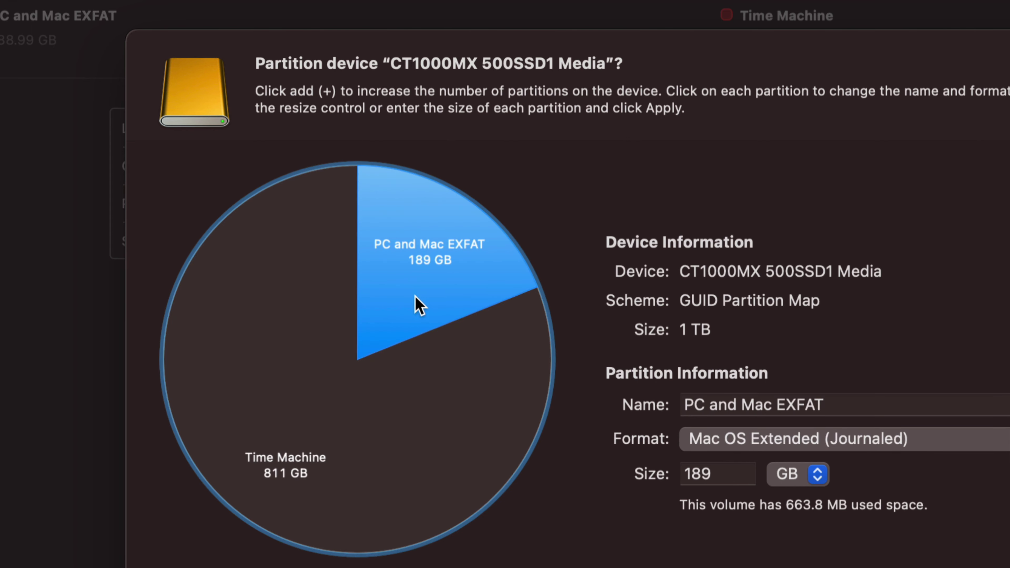
click(367, 446)
click(411, 328)
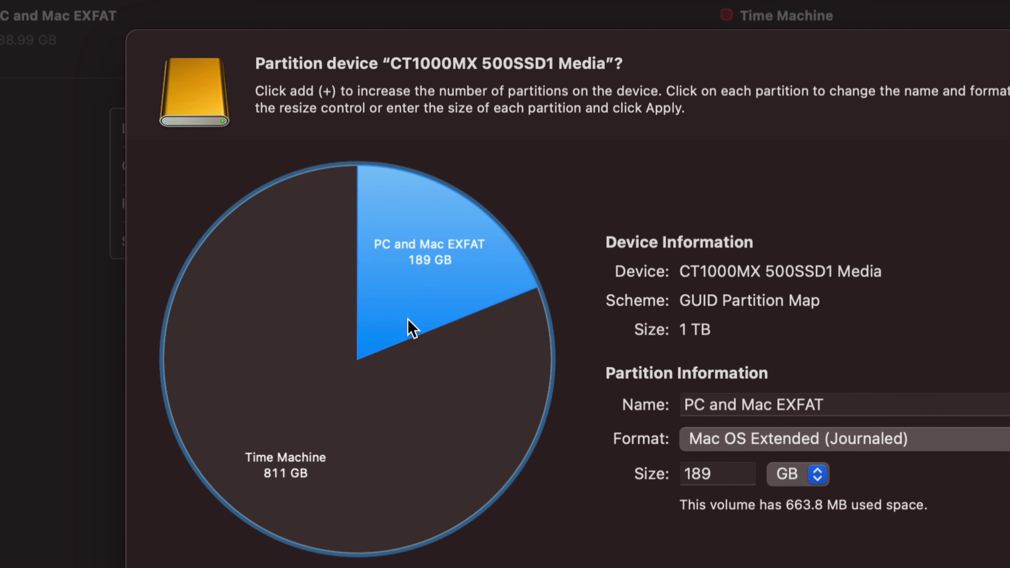
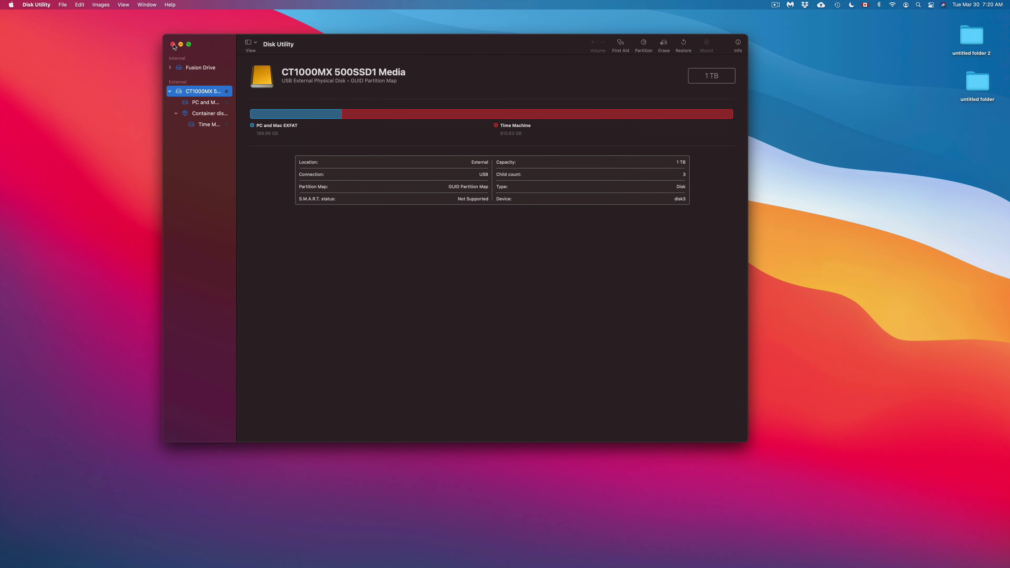
click(174, 44)
Move the Time Machine and PC and Mac EXFAT icons together further right on the desktop and deselect them.
shift+click(481, 228)
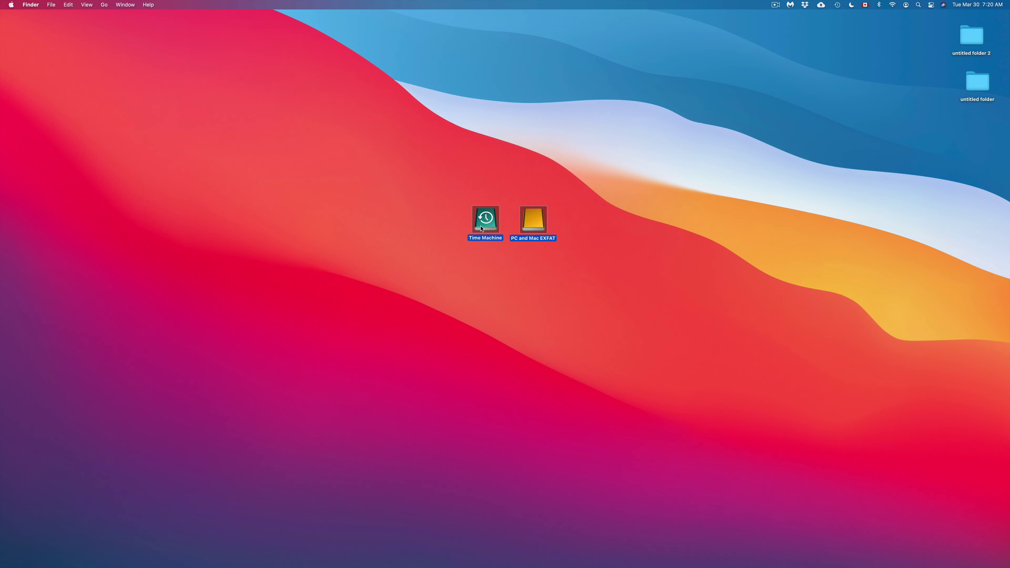
drag(481, 228, 558, 240)
click(627, 317)
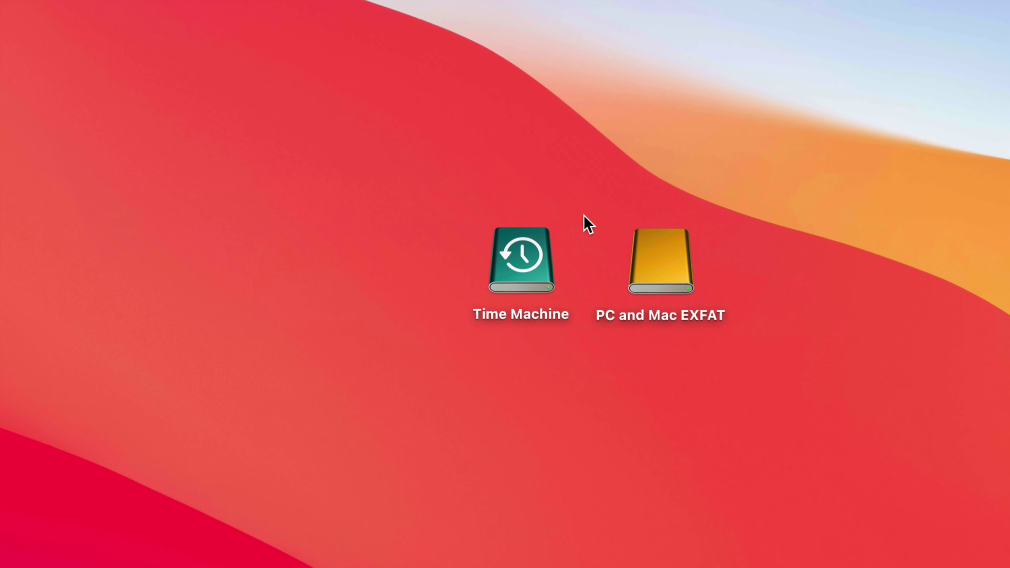
Eject the PC and Mac EXFAT drive together with the Time Machine volume on the same disk.
click(671, 286)
right_click(671, 287)
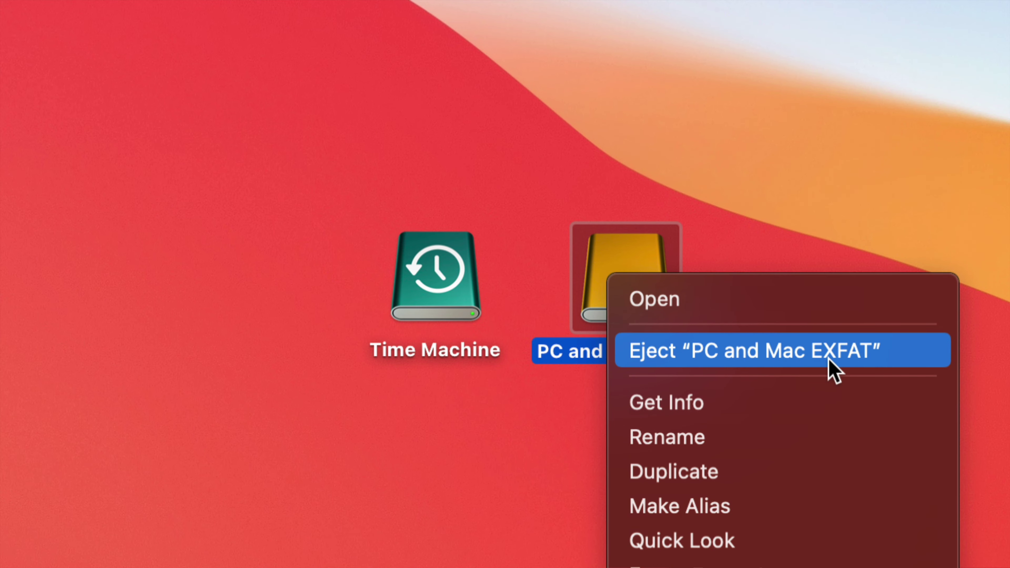
key(alt)
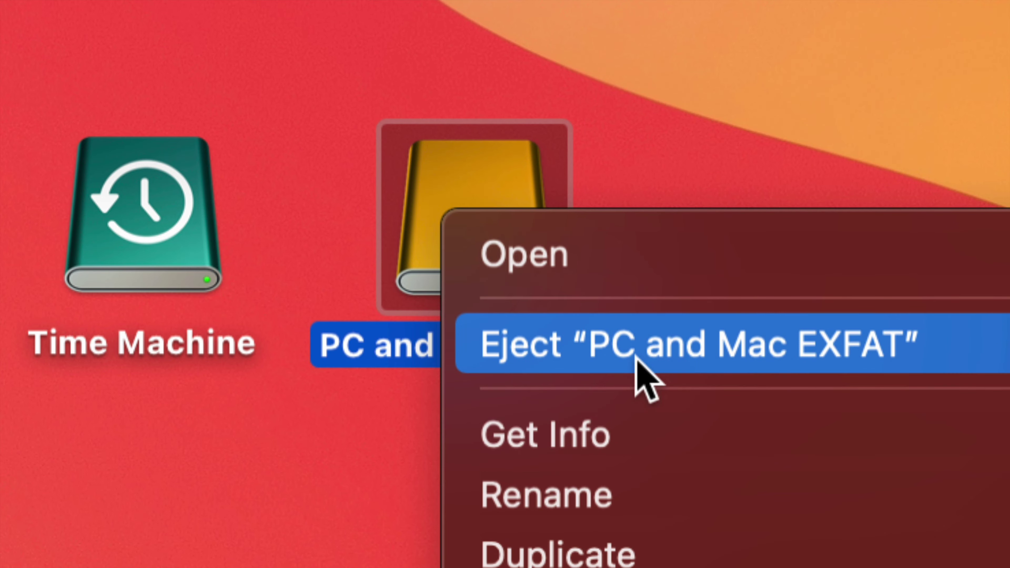
click(638, 372)
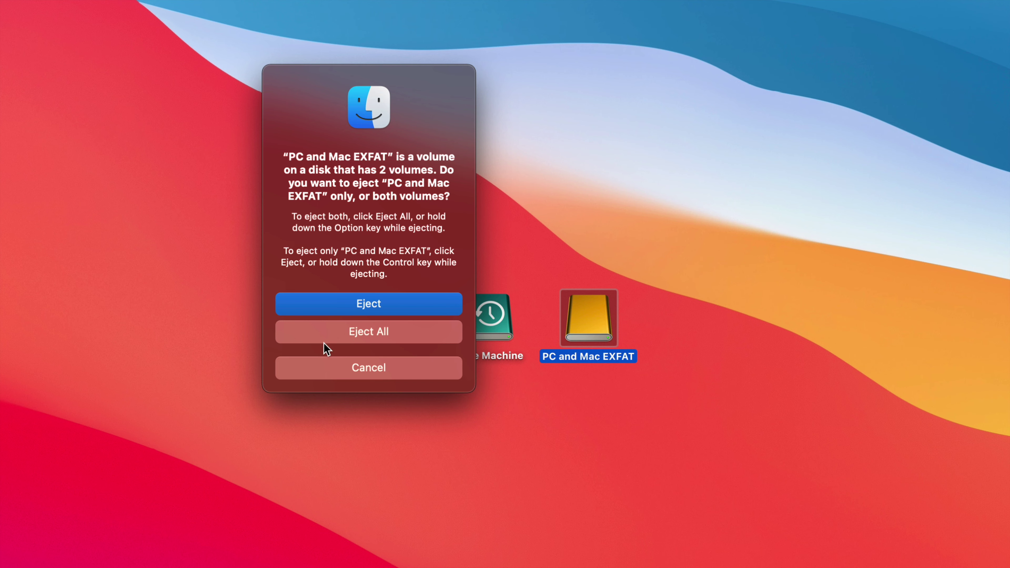
click(363, 333)
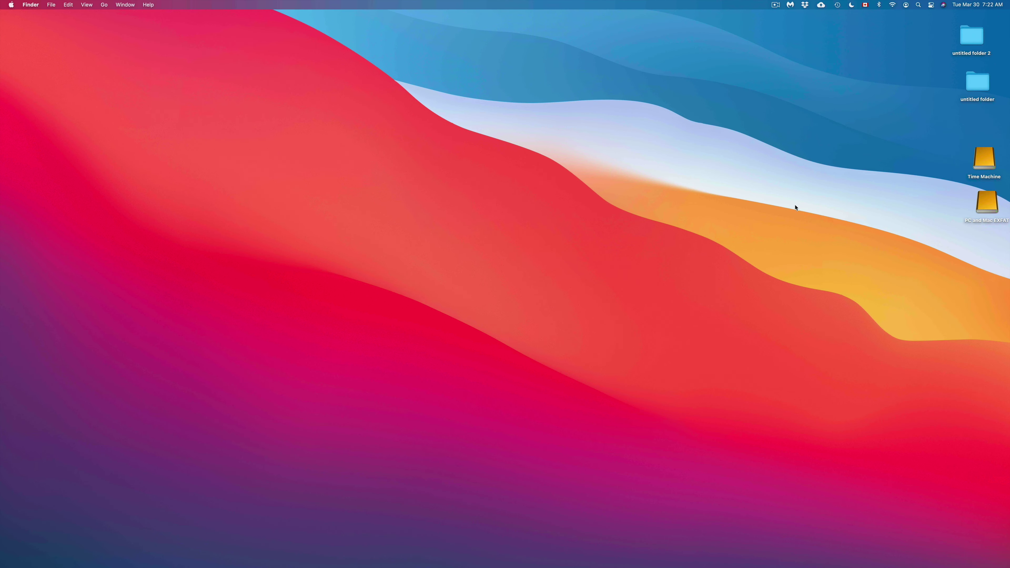
Bring the reconnected Time Machine and PC and Mac EXFAT icons to mid-desktop and arrange them side by side, Time Machine on the left.
drag(910, 151, 1004, 257)
drag(973, 165, 678, 169)
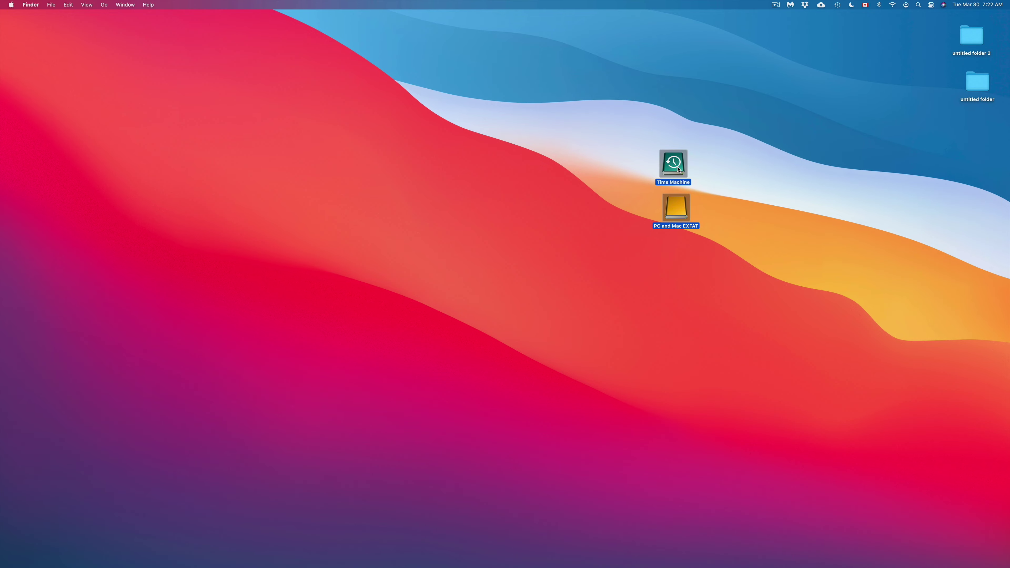
click(727, 165)
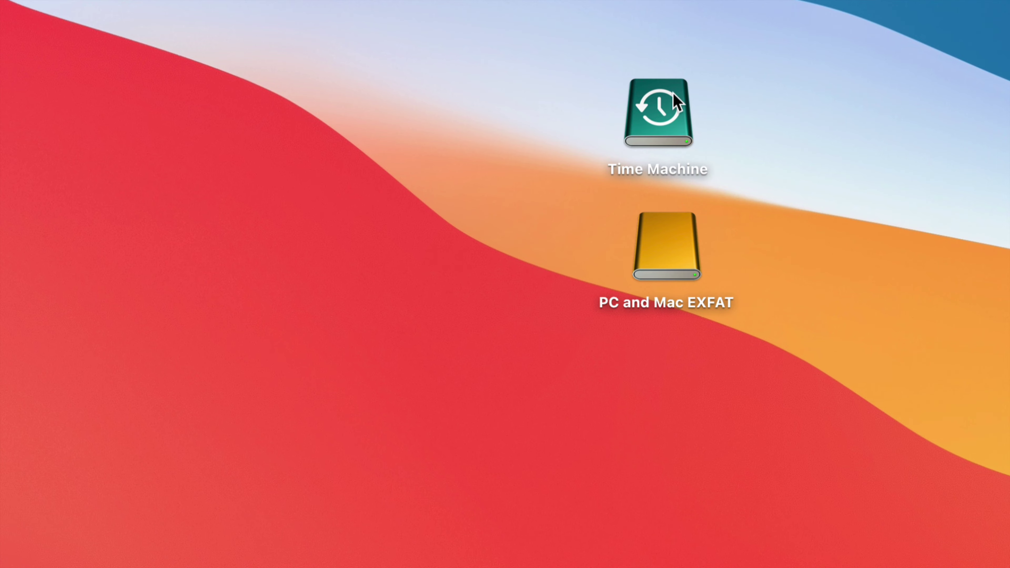
drag(678, 137, 436, 362)
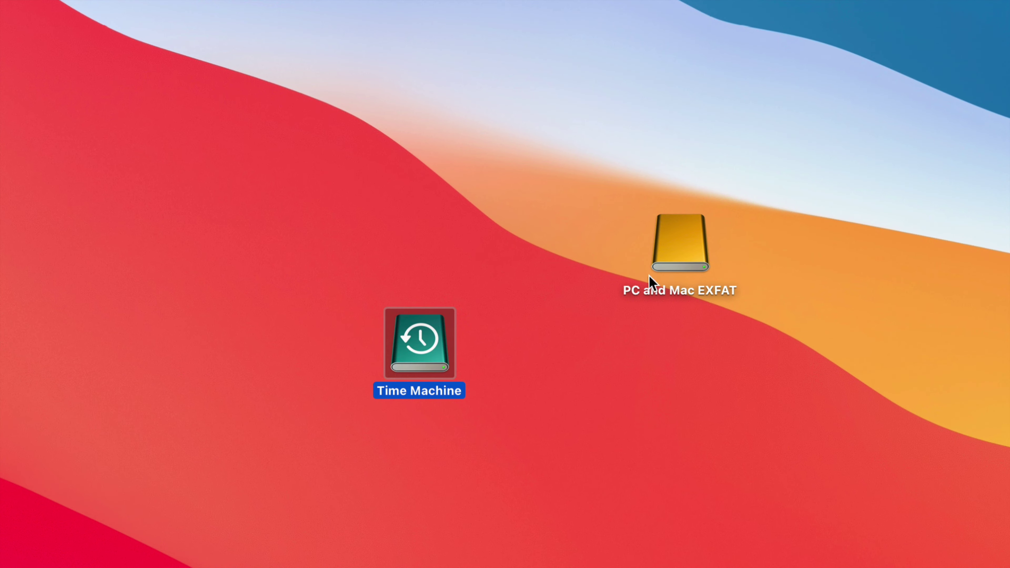
drag(682, 264, 545, 357)
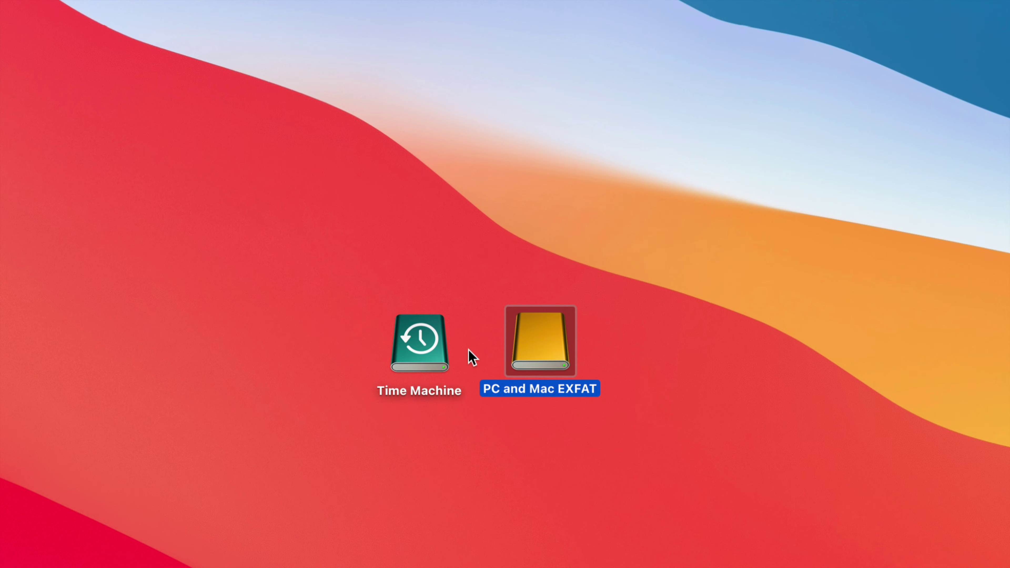
Move the PC and Mac EXFAT icon slightly further right of the Time Machine icon and deselect it.
click(469, 351)
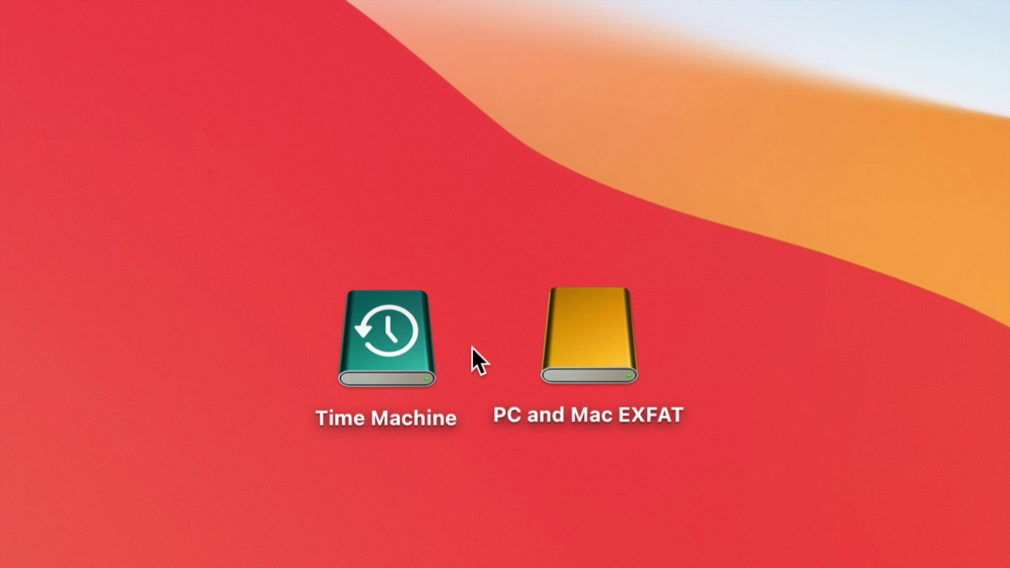
drag(568, 354, 621, 351)
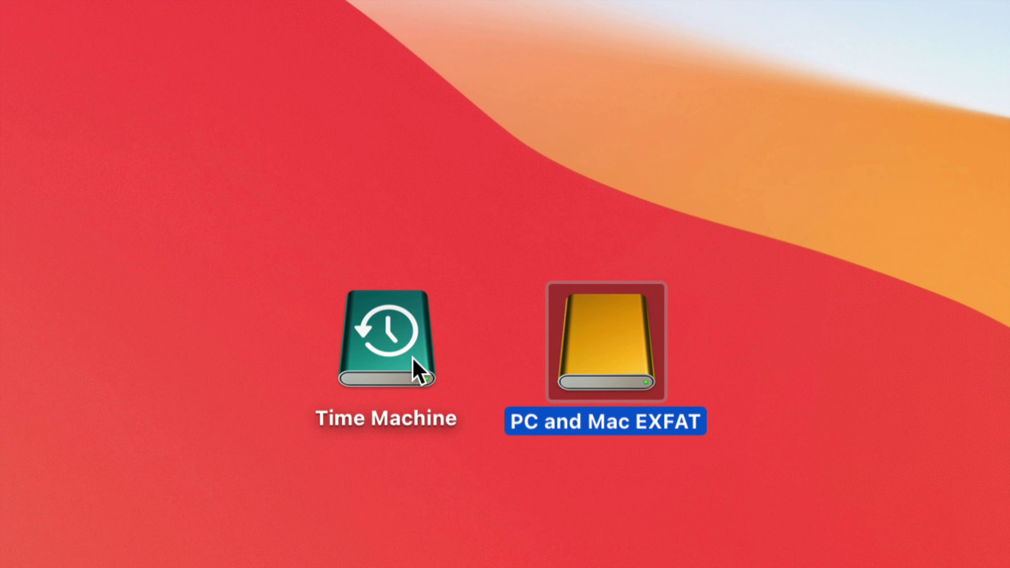
click(382, 344)
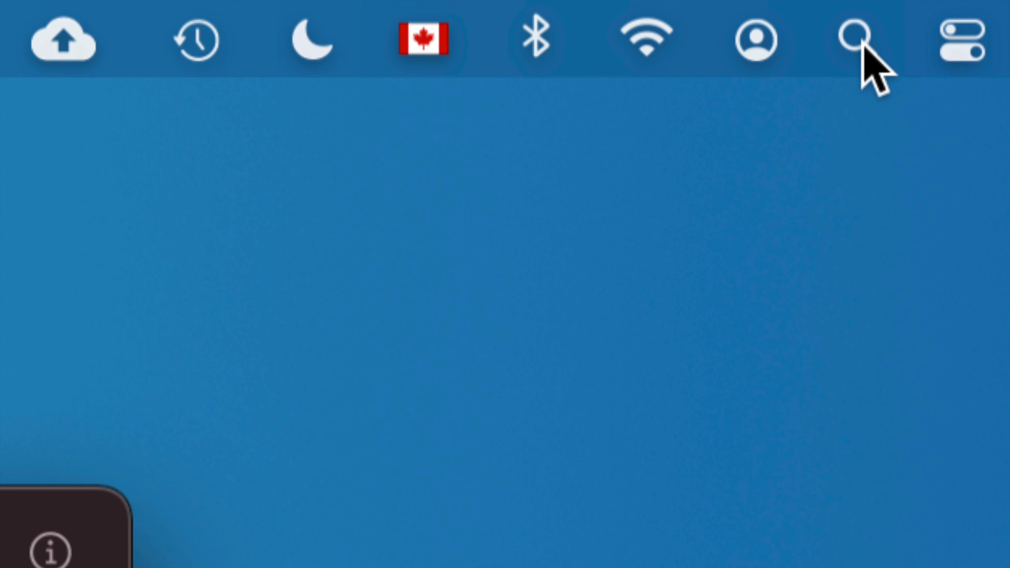
Launch Disk Utility through Spotlight and check that its view is set to Show All Devices.
click(862, 41)
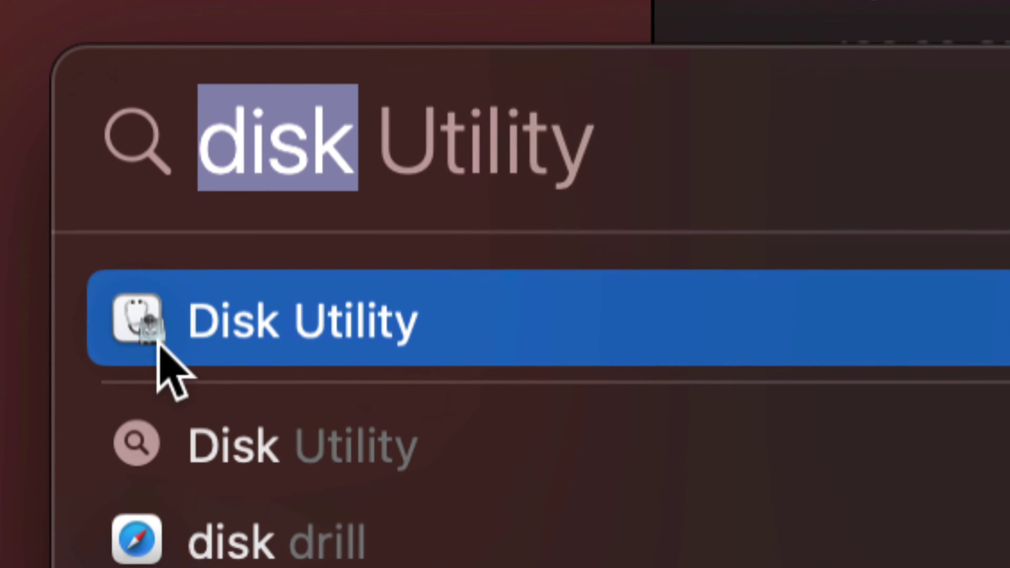
click(156, 342)
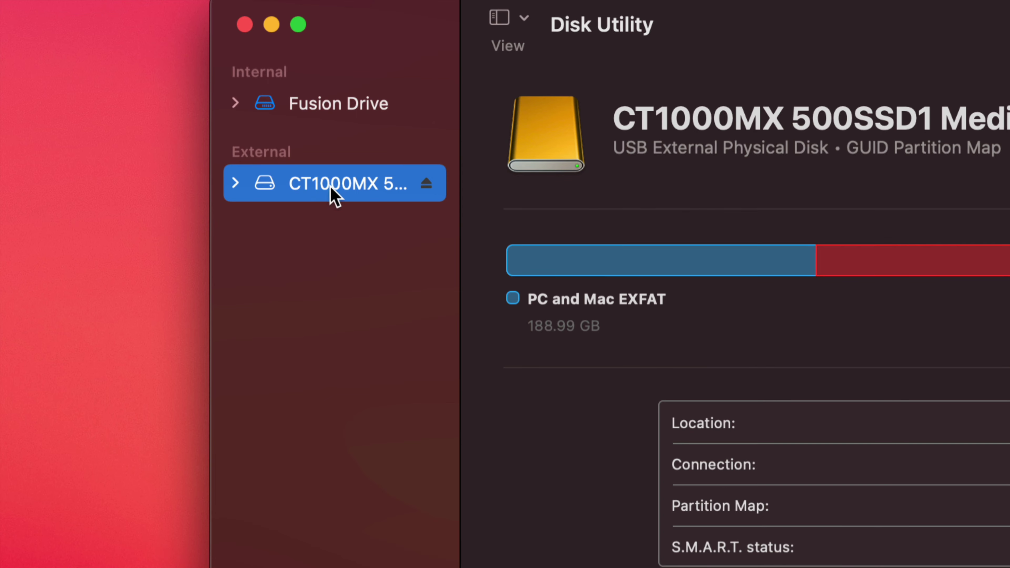
click(524, 20)
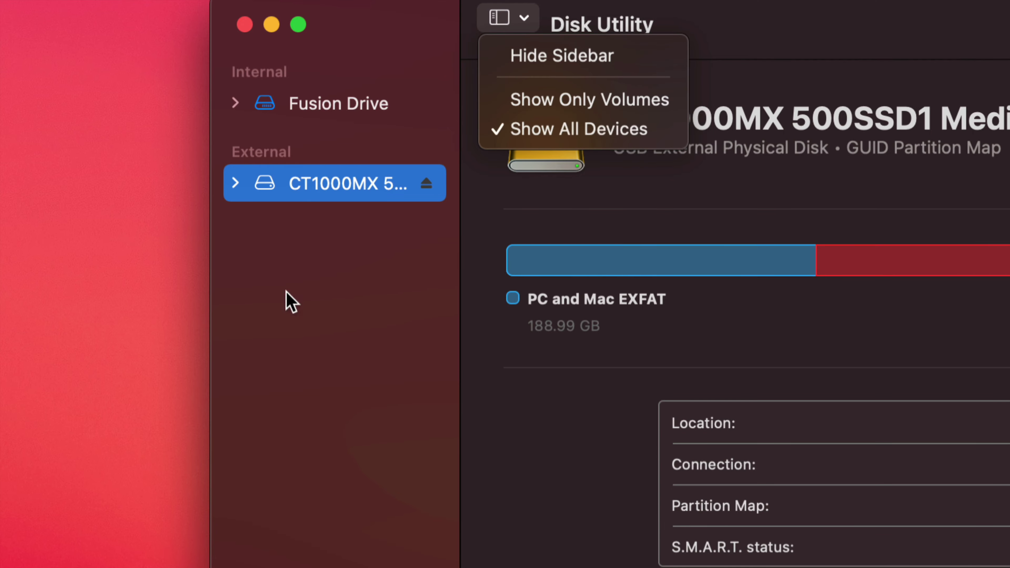
click(294, 298)
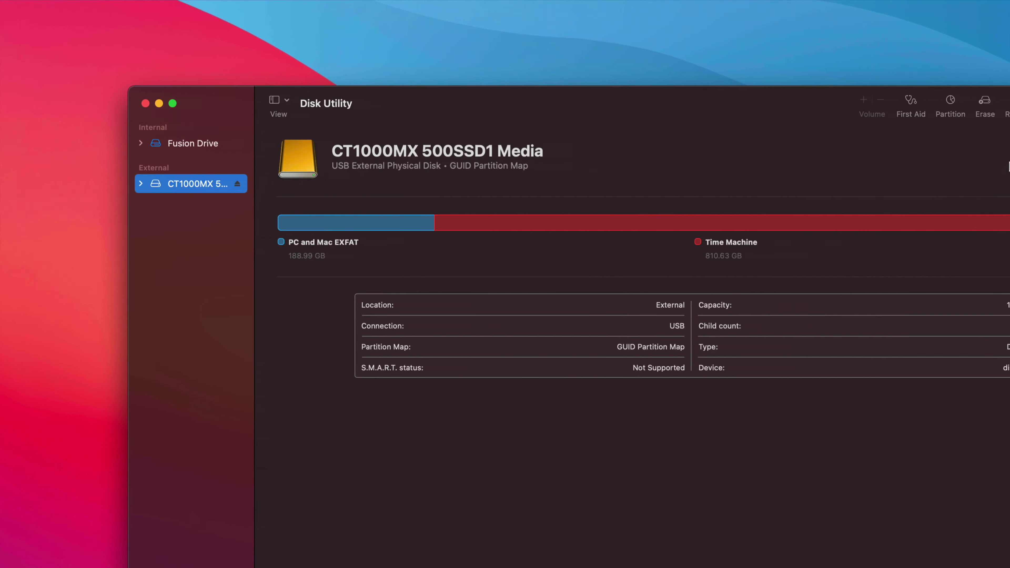
Erase the CT1000MX 500SSD1 Media disk as Untitled with Mac OS Extended (Journaled) format and GUID Partition Map scheme.
click(867, 102)
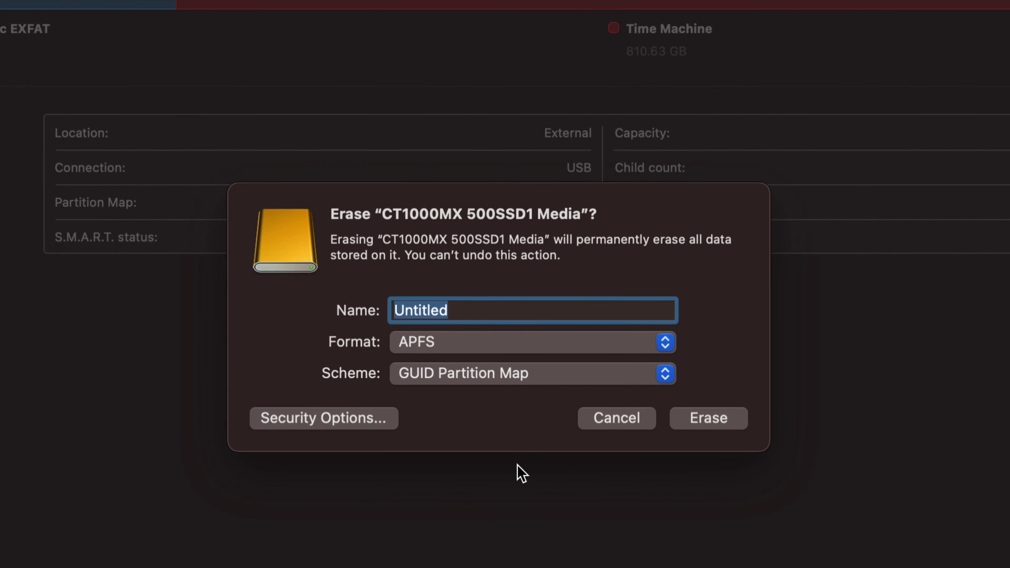
click(645, 343)
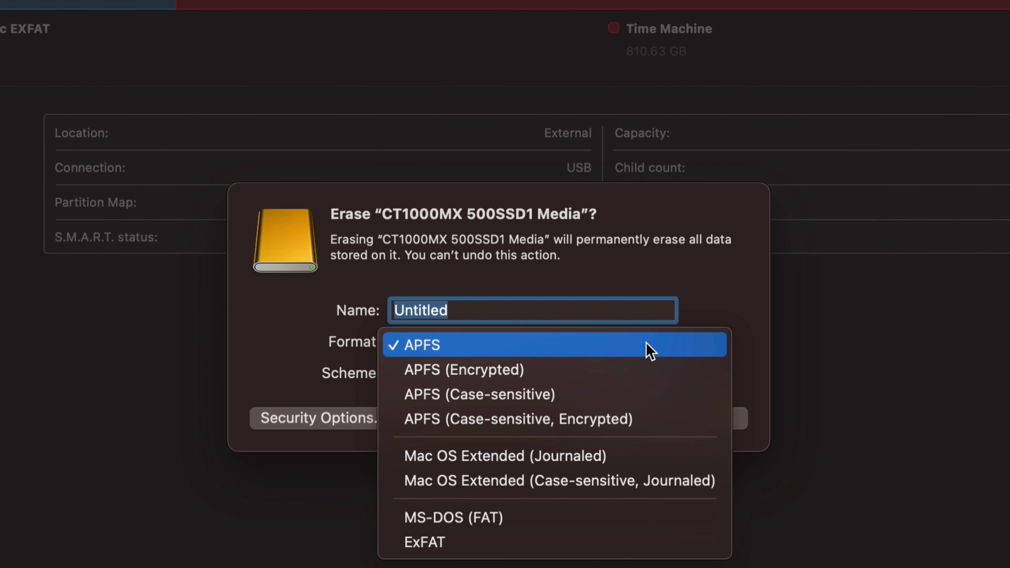
click(503, 459)
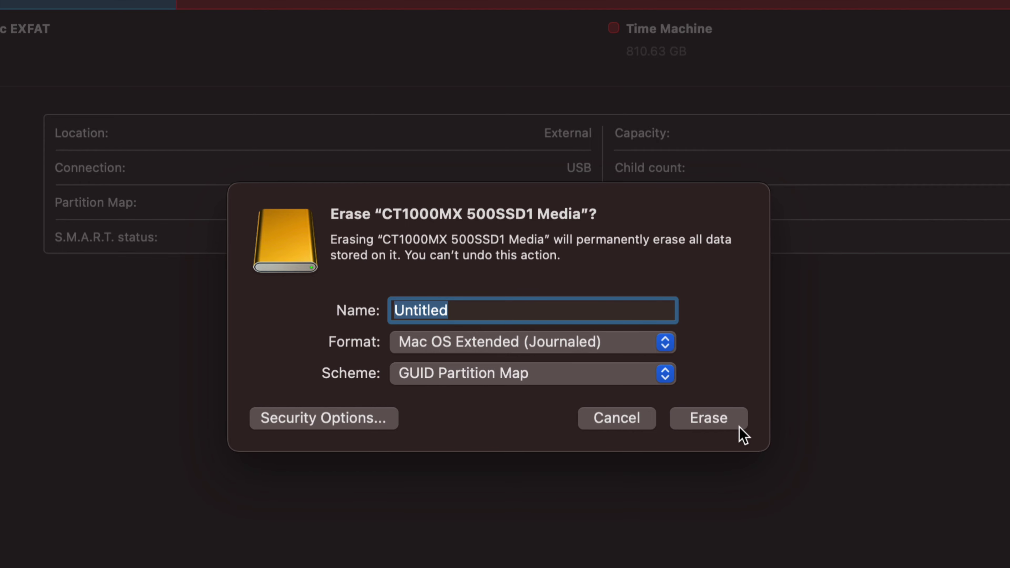
click(714, 423)
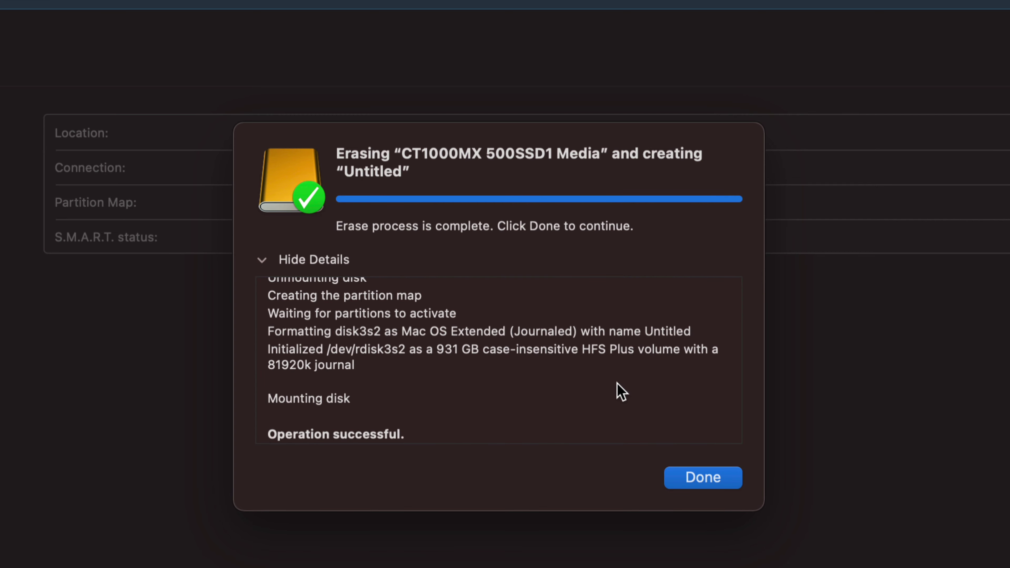
click(718, 480)
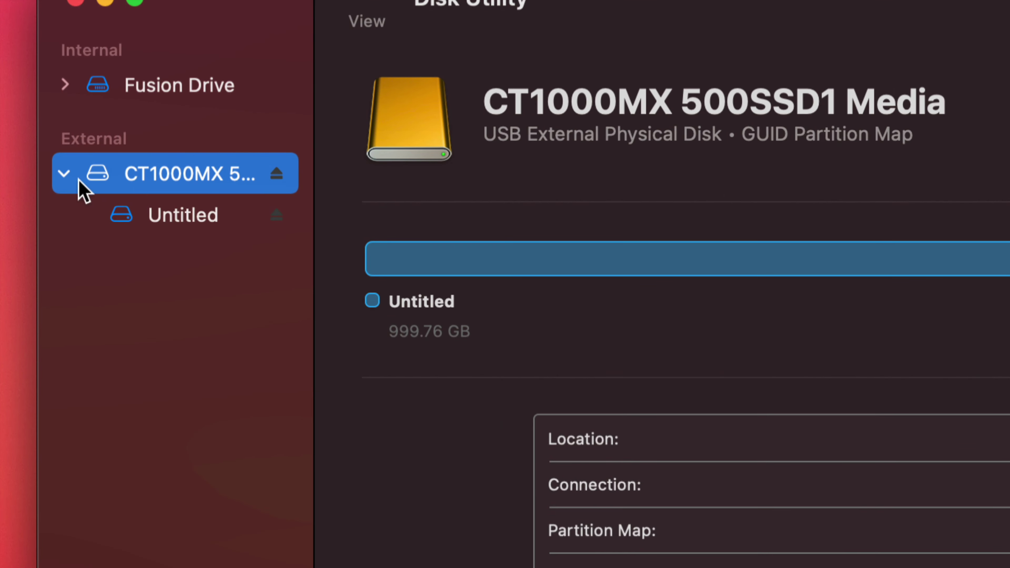
Inspect the Untitled volume under the erased external disk and reselect the parent CT1000MX 500SSD1 Media disk.
click(67, 175)
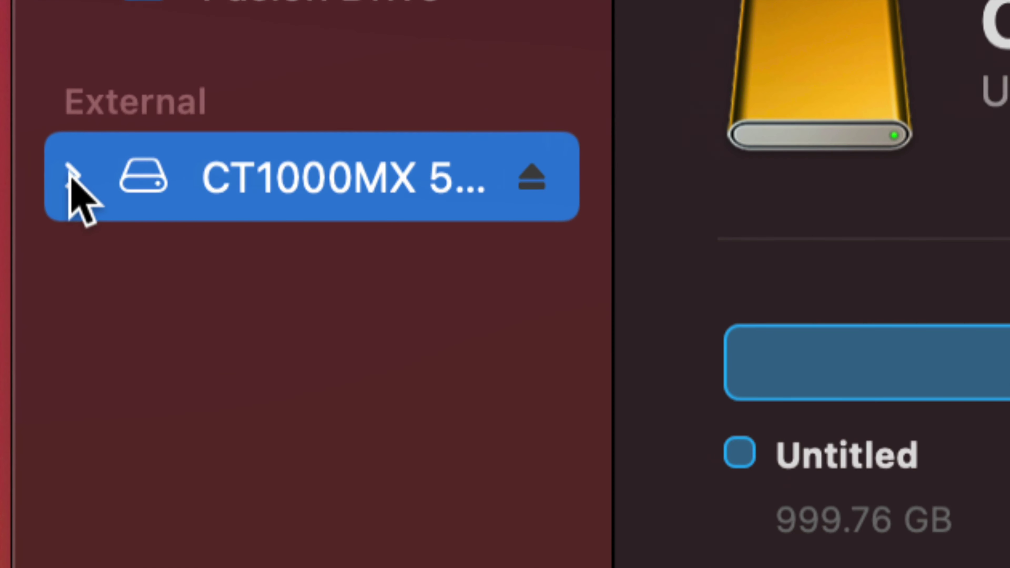
click(70, 175)
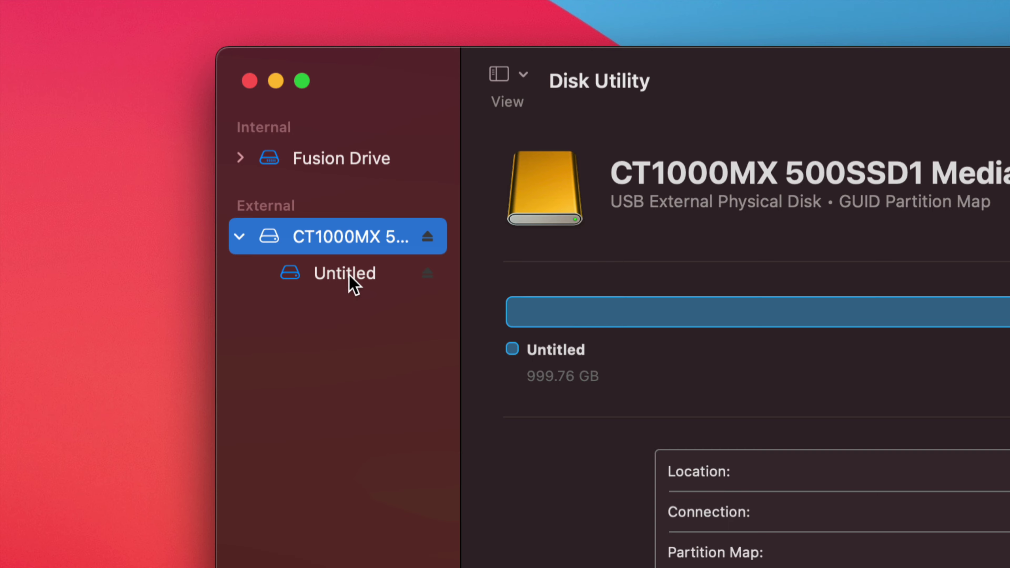
click(344, 274)
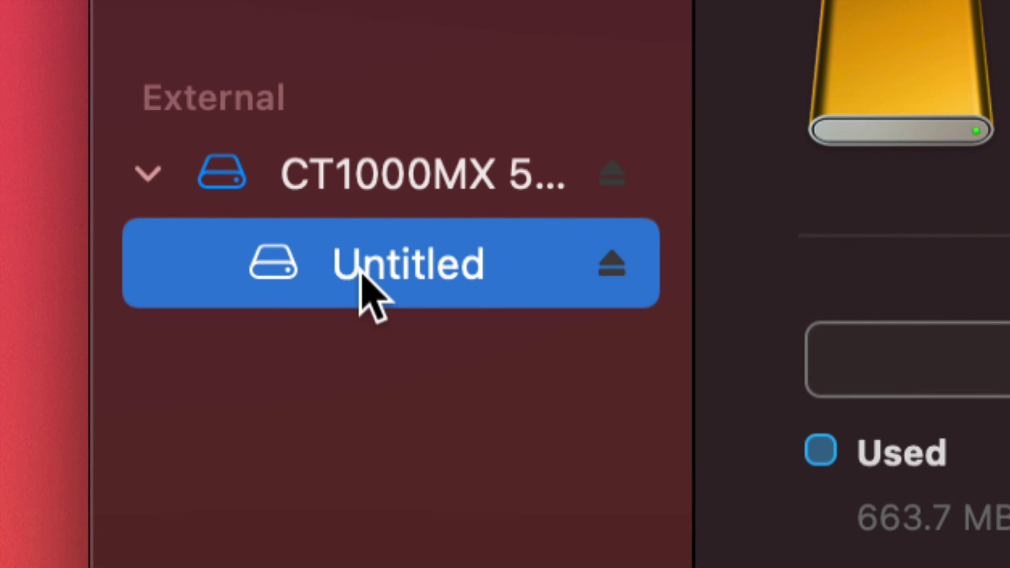
click(374, 188)
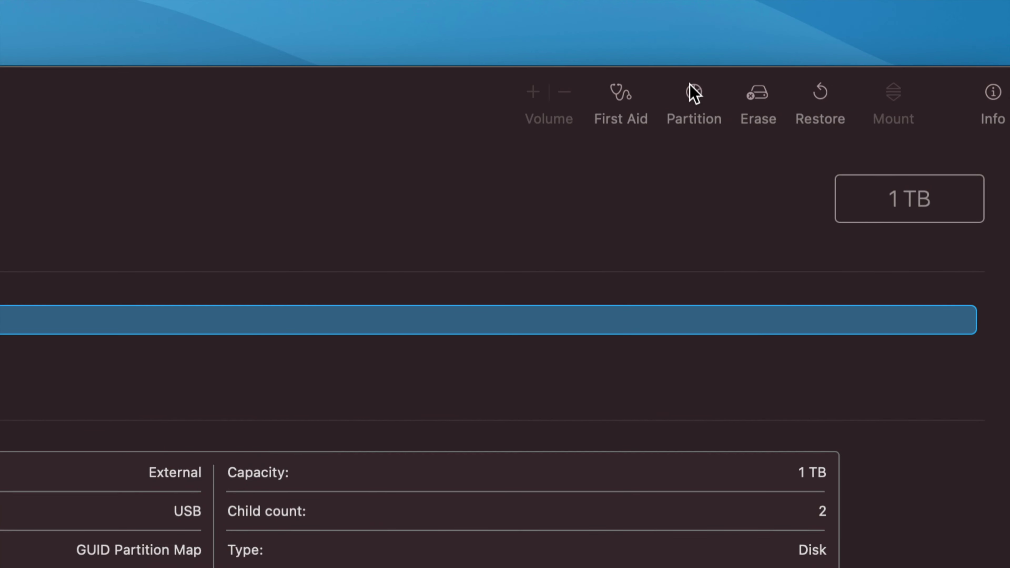
Start partitioning the CT1000MX 500SSD1 Media disk and add two partitions beside Untitled.
click(694, 93)
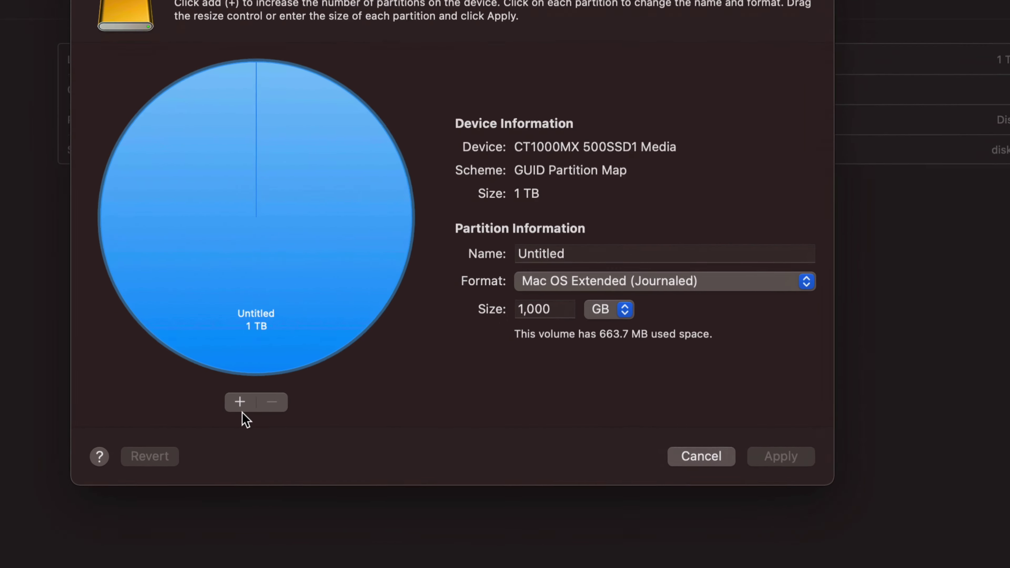
click(238, 398)
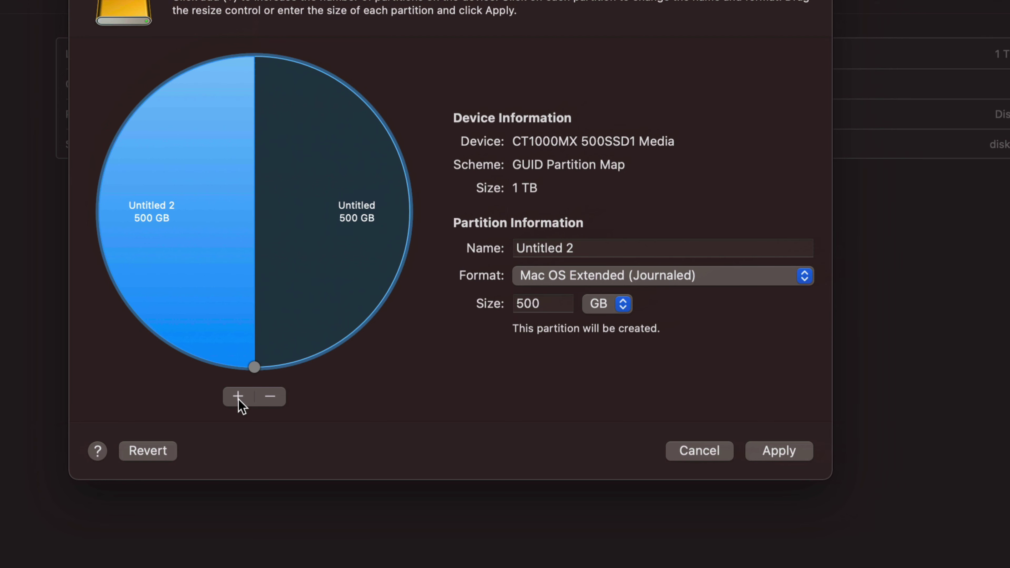
click(238, 398)
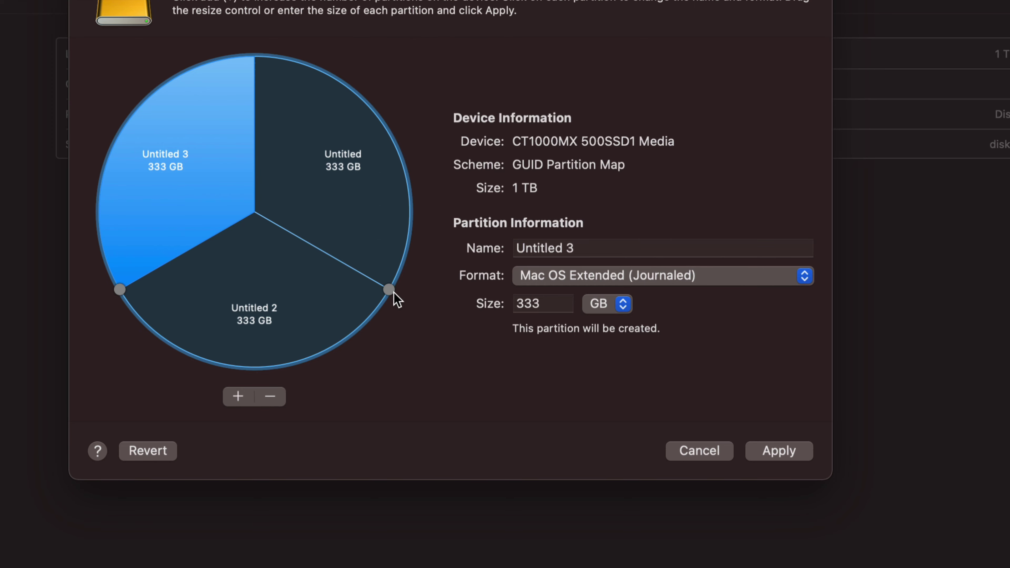
Resize the partitions in the pie chart to about 342 GB for Untitled, 376 GB for Untitled 2 and 282 GB for Untitled 3.
drag(393, 291, 388, 121)
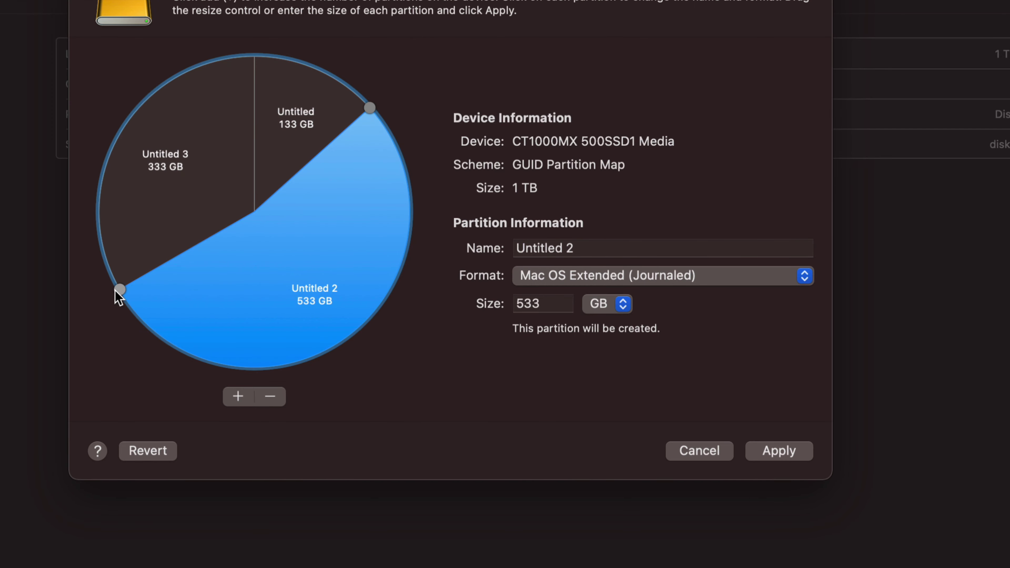
drag(118, 291, 354, 323)
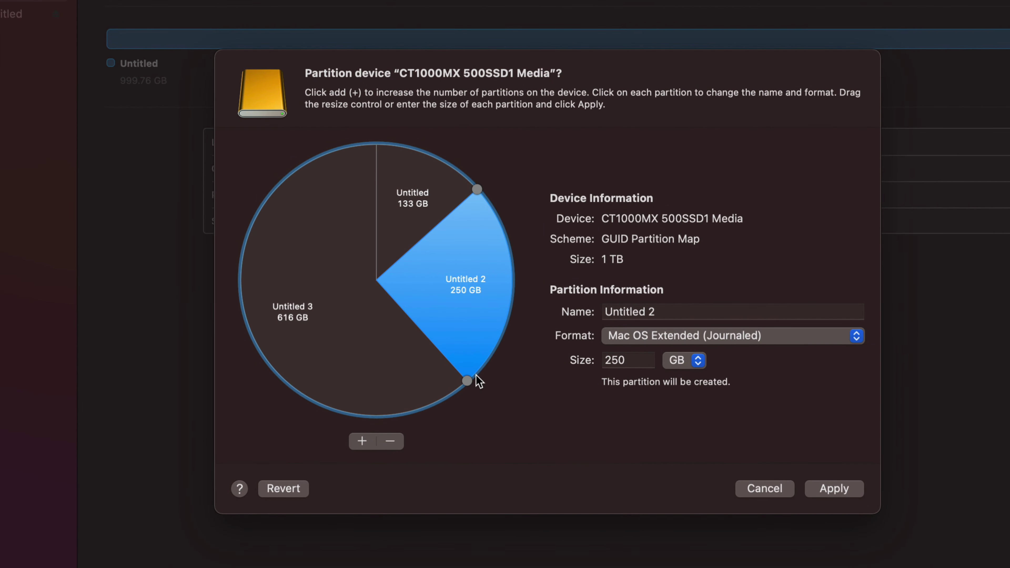
drag(467, 381, 256, 218)
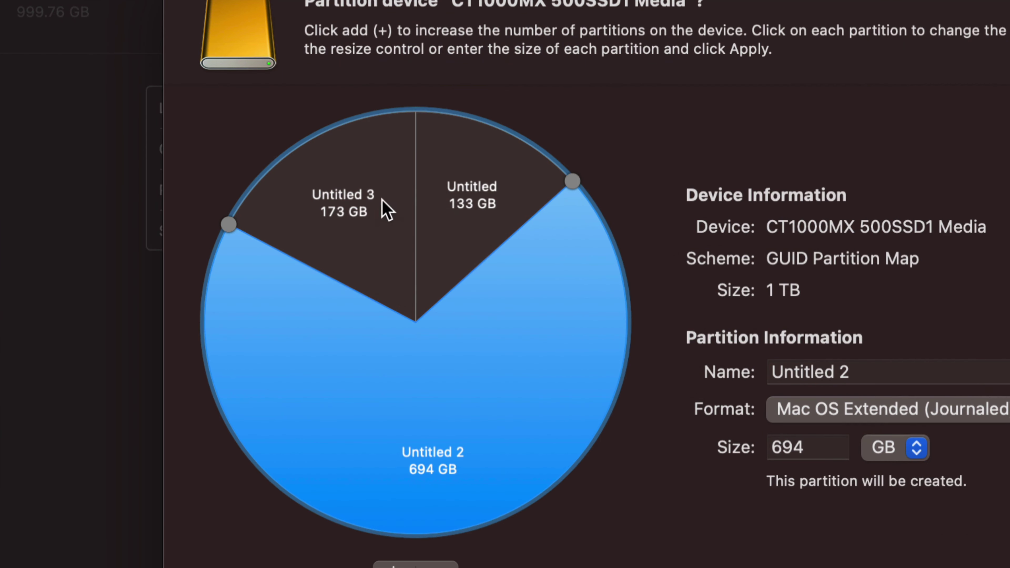
drag(223, 225, 209, 364)
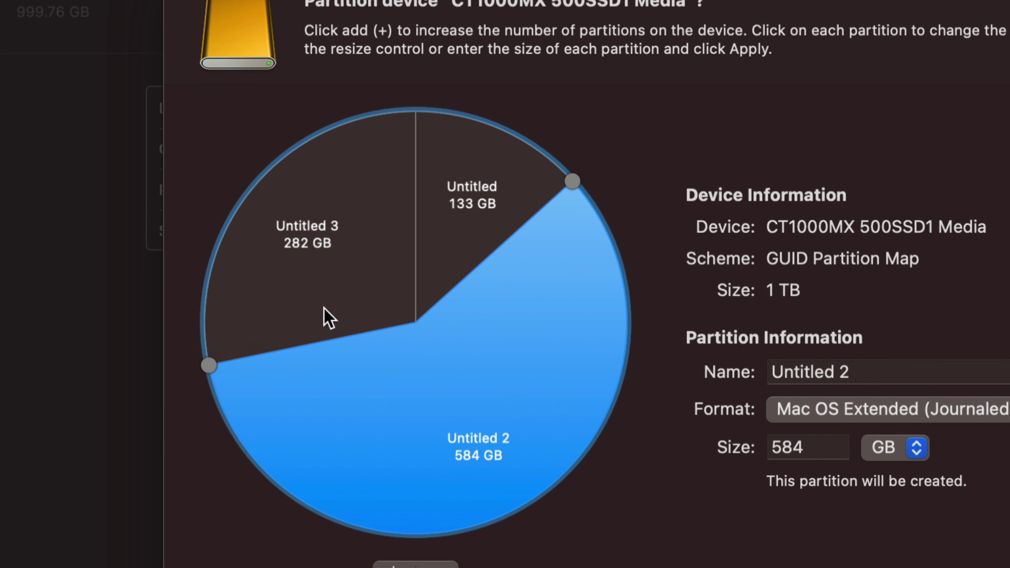
drag(581, 180, 535, 402)
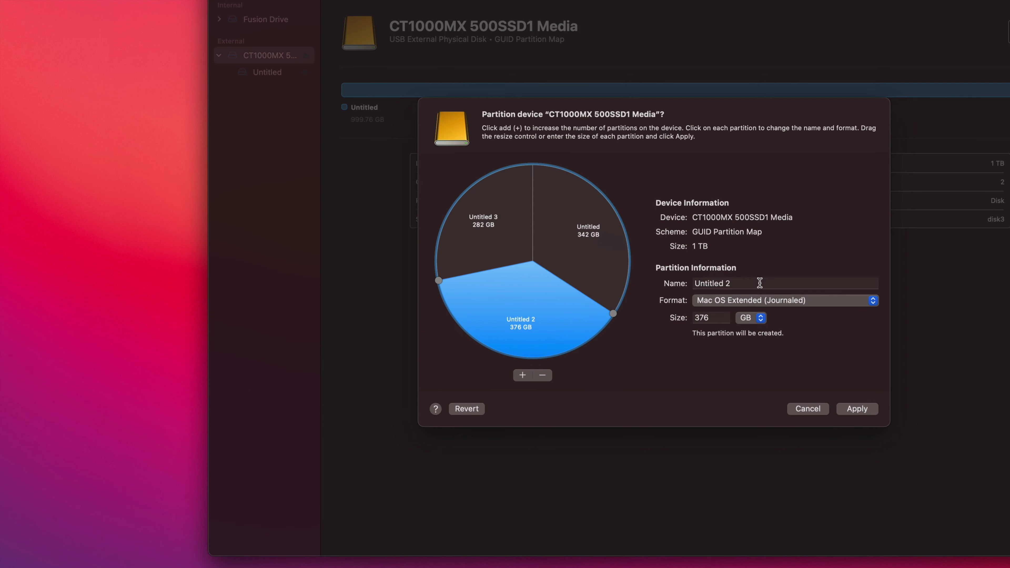
Name the Untitled 2 partition "mac", and name the Untitled partition "pc and mac" with ExFAT format.
triple_click(760, 283)
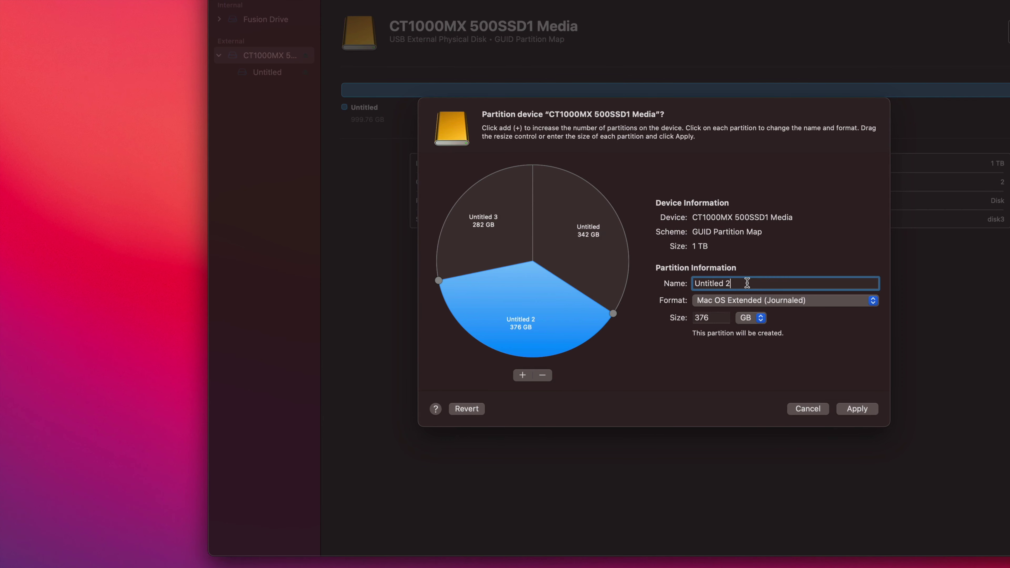
text(mac)
click(598, 226)
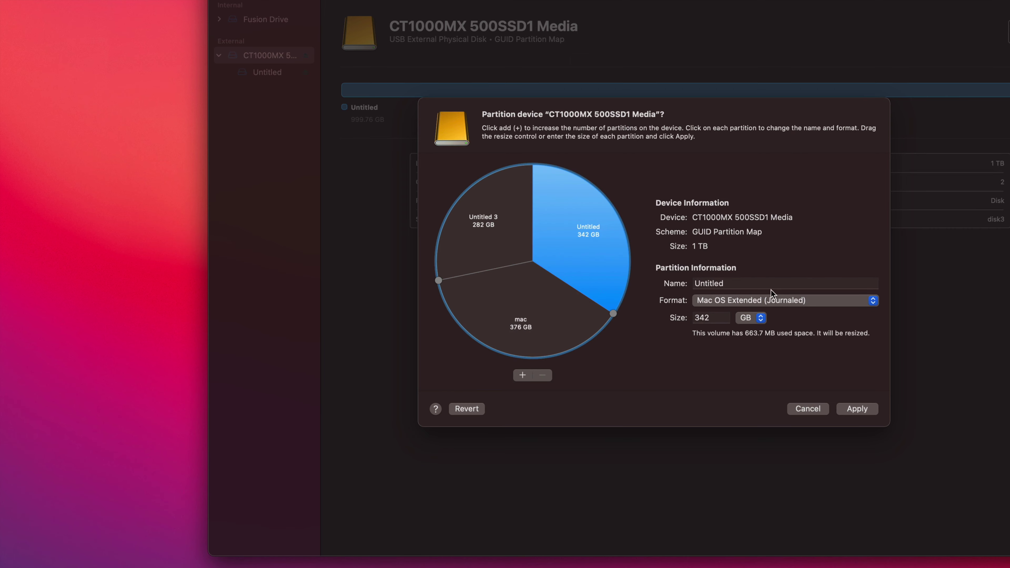
triple_click(746, 283)
text(pc and mac)
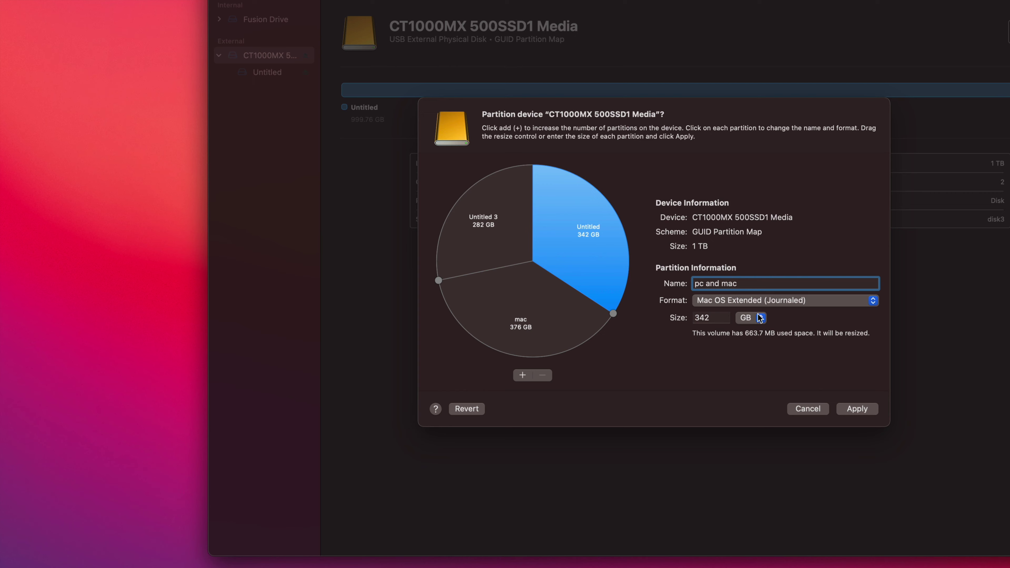
click(784, 303)
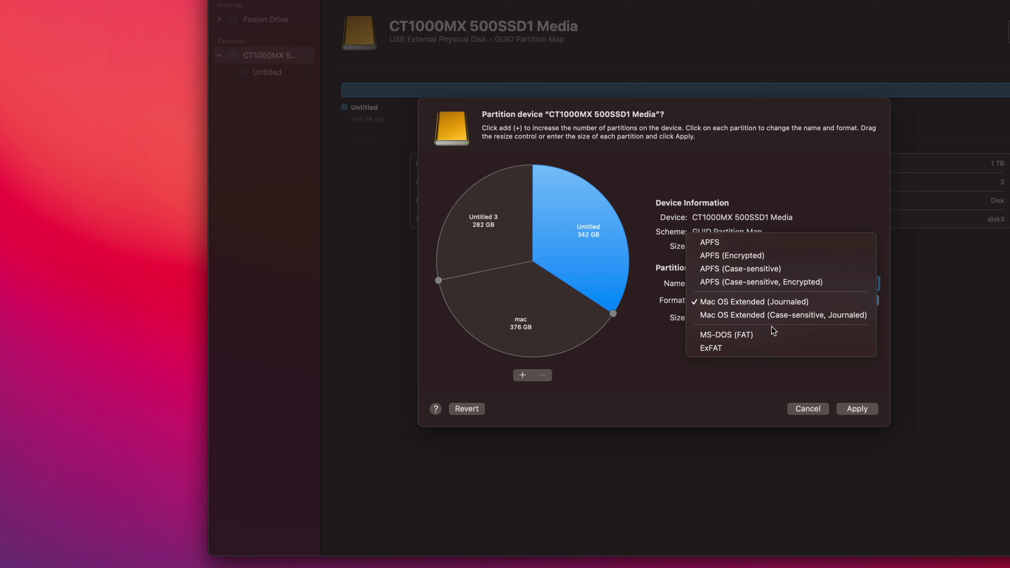
click(749, 348)
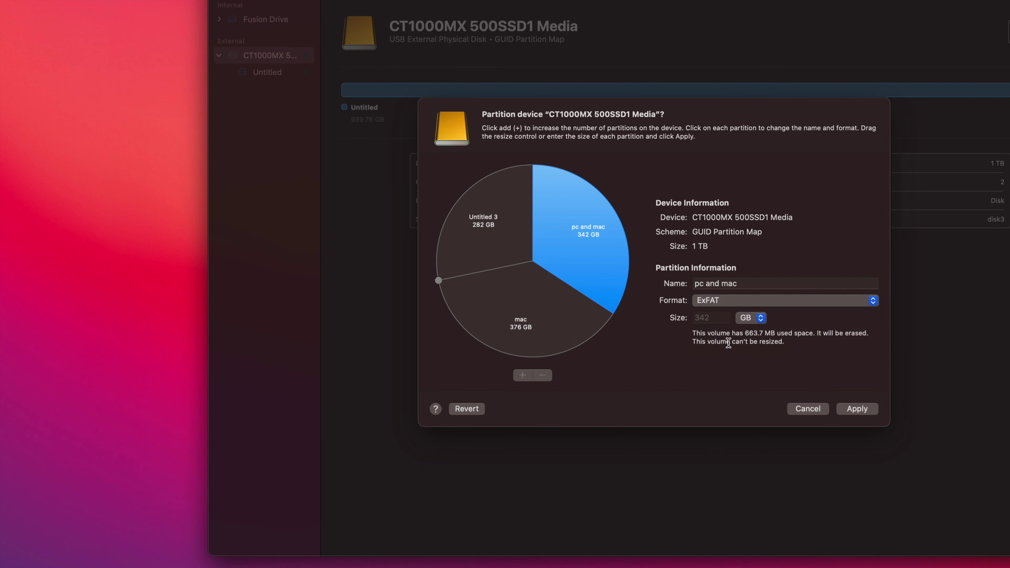
Name the Untitled 3 partition "time machine".
click(476, 224)
click(767, 283)
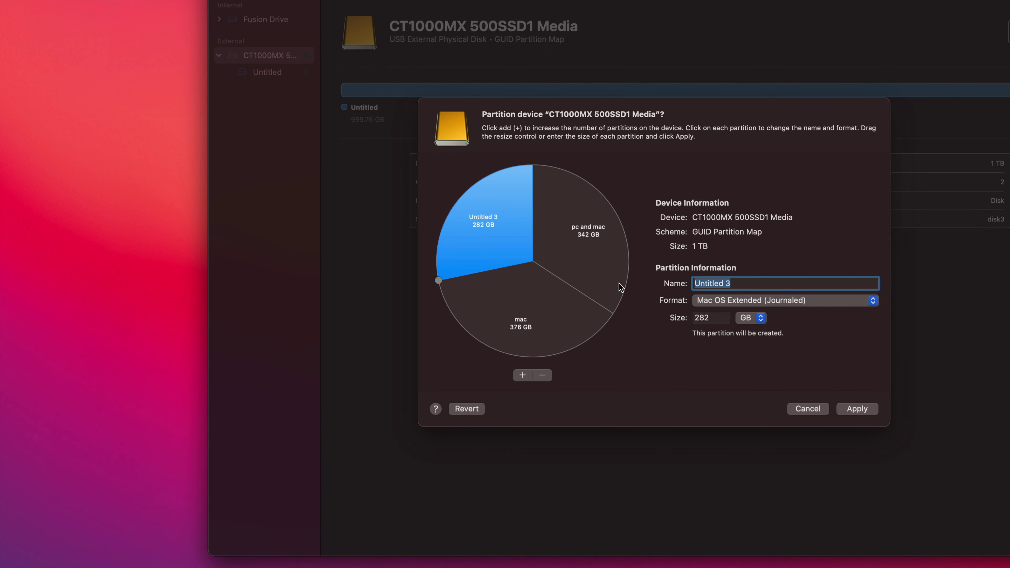
key(BackSpace)
text(time machine)
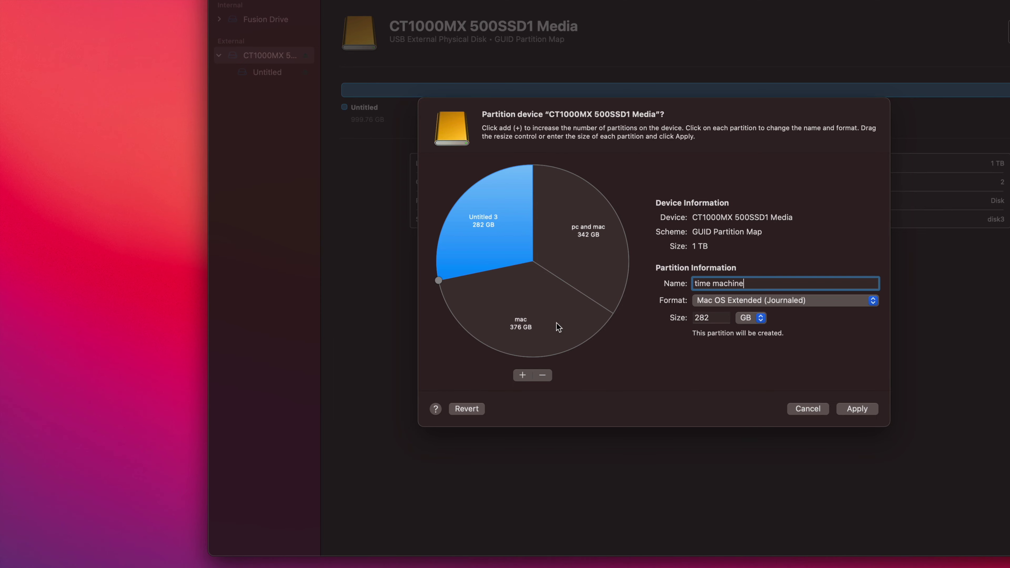
Apply the three-partition layout to the external disk, confirm the partitioning and close the finished report.
click(856, 401)
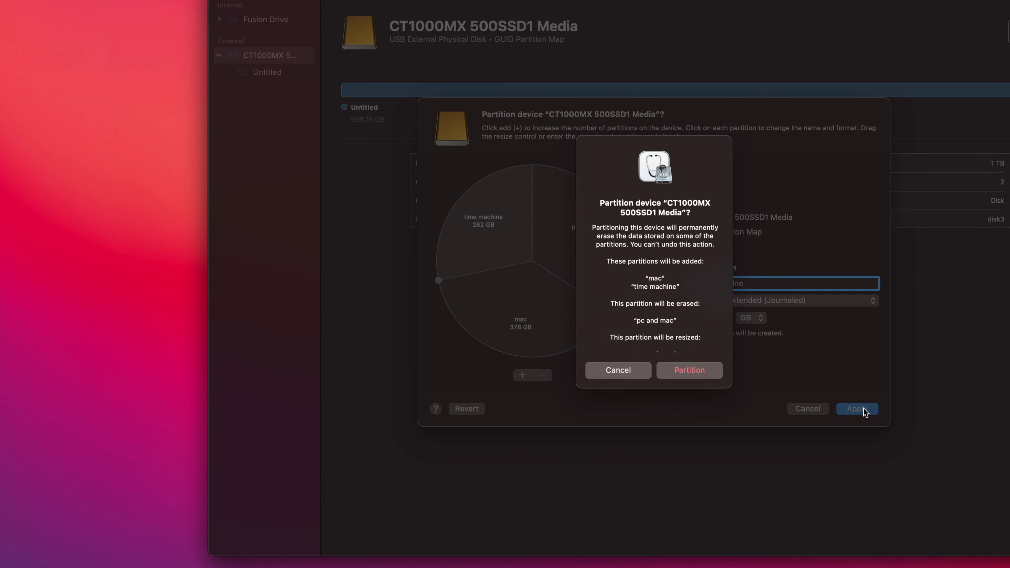
click(698, 365)
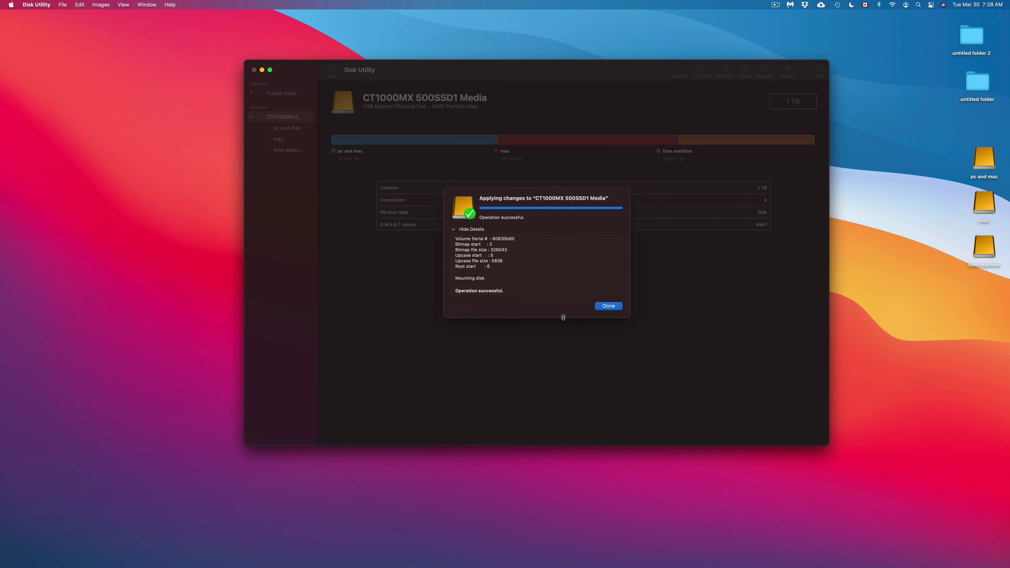
click(608, 306)
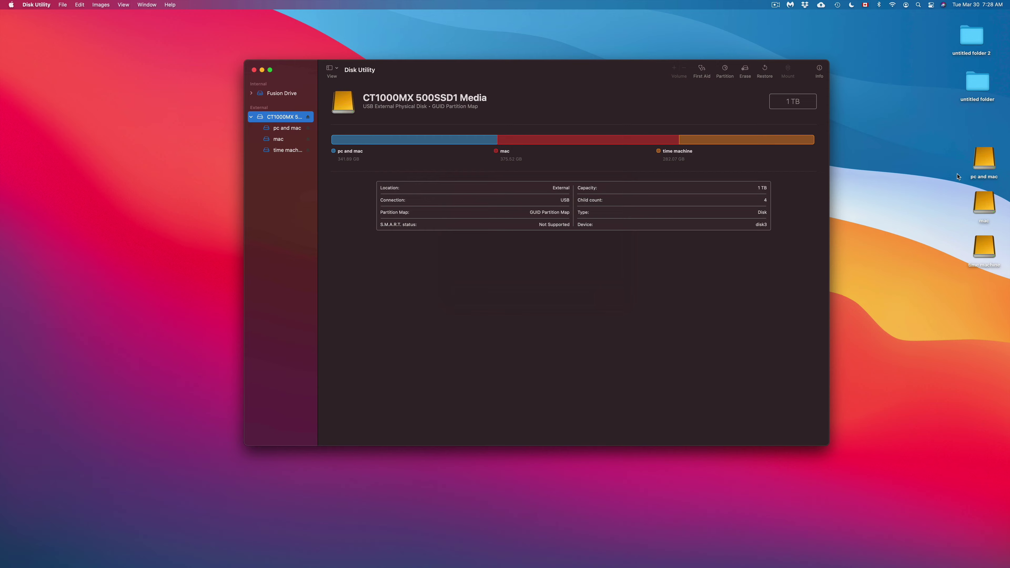
Move the pc and mac, mac and time machine drive icons together further left on the desktop.
drag(947, 146, 926, 252)
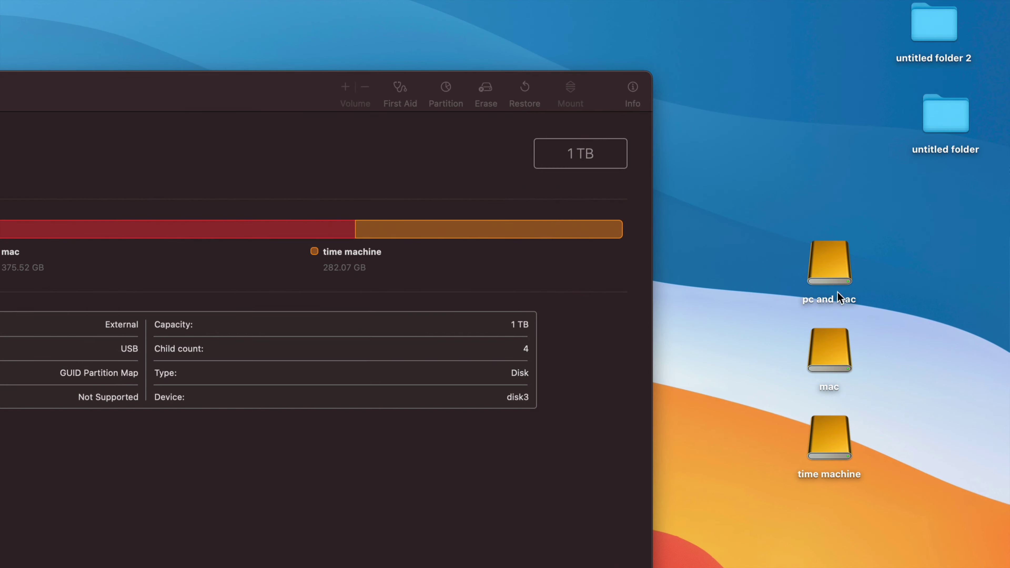
Open the pc and mac drive and the mac drive in separate windows, and move the mac window lower so both are accessible.
double_click(732, 148)
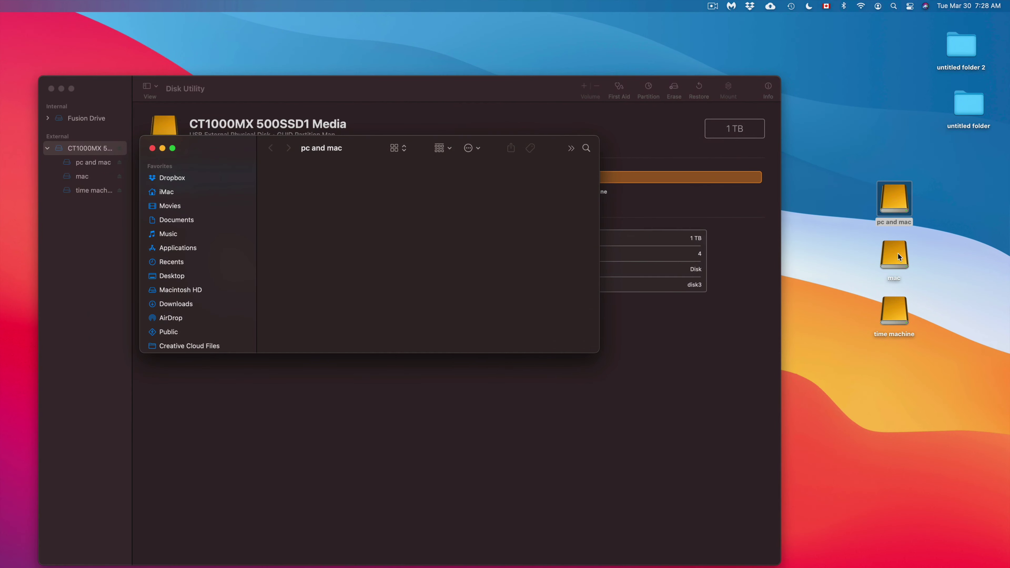
double_click(898, 255)
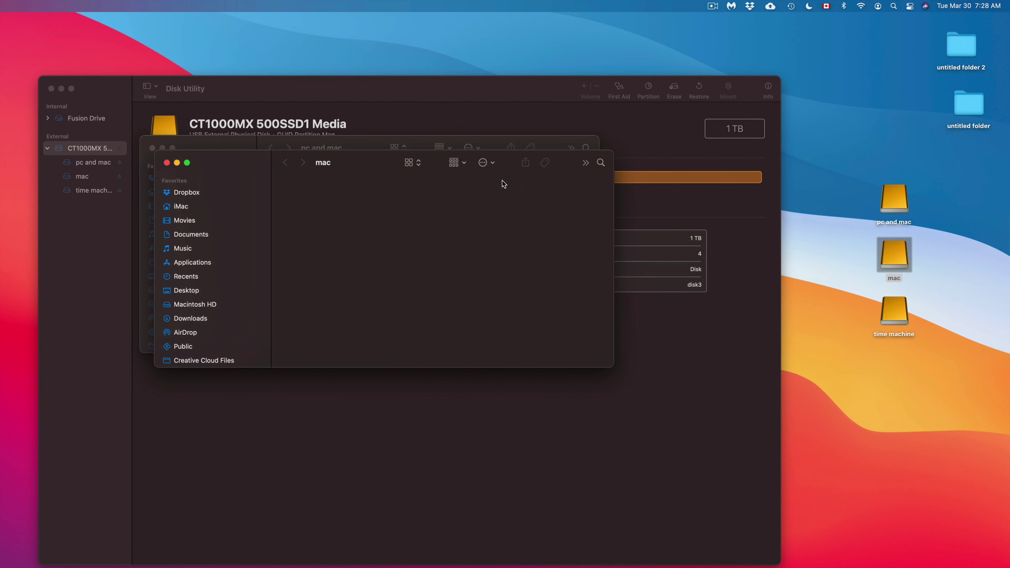
drag(288, 159, 340, 275)
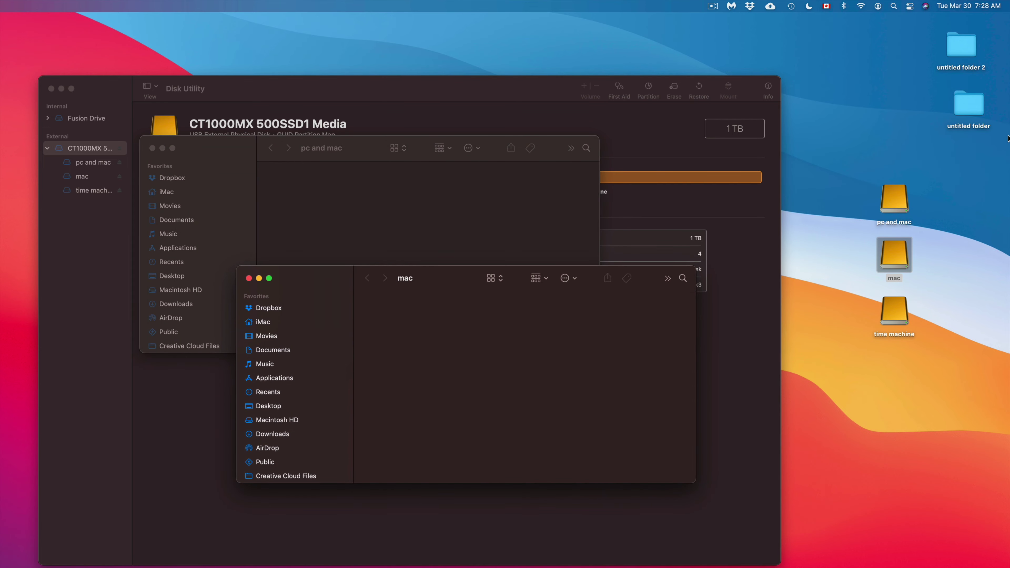
Copy the desktop's "untitled folder" onto both the mac drive and the pc and mac drive, and move the pc and mac window clear of the mac window.
drag(973, 102, 454, 327)
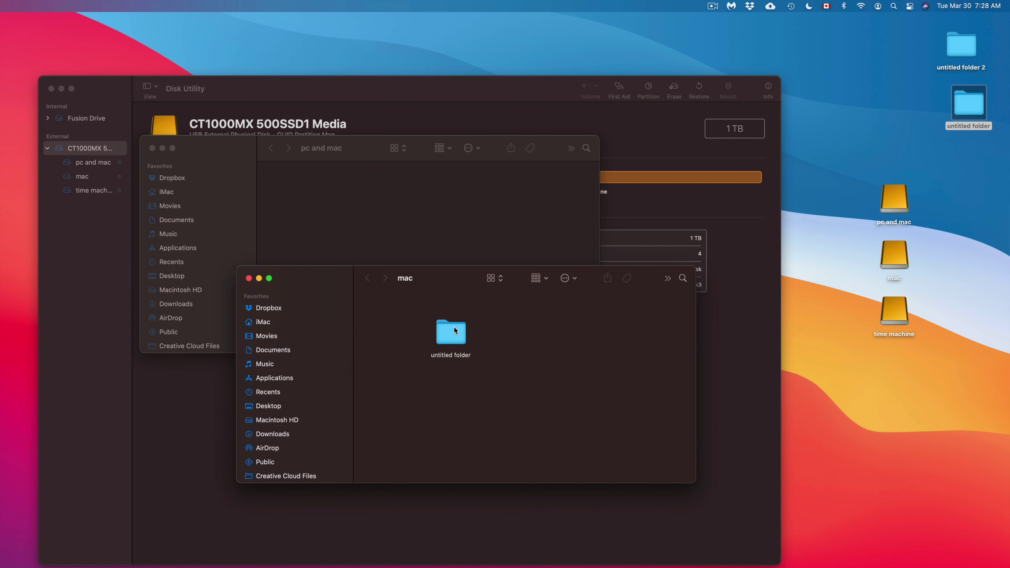
click(456, 336)
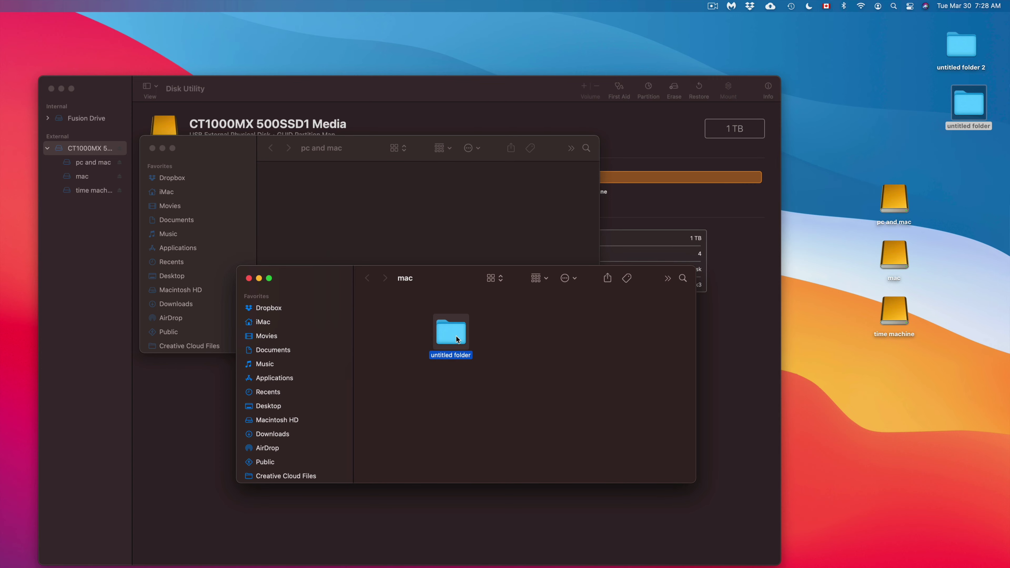
click(405, 229)
key(super+v)
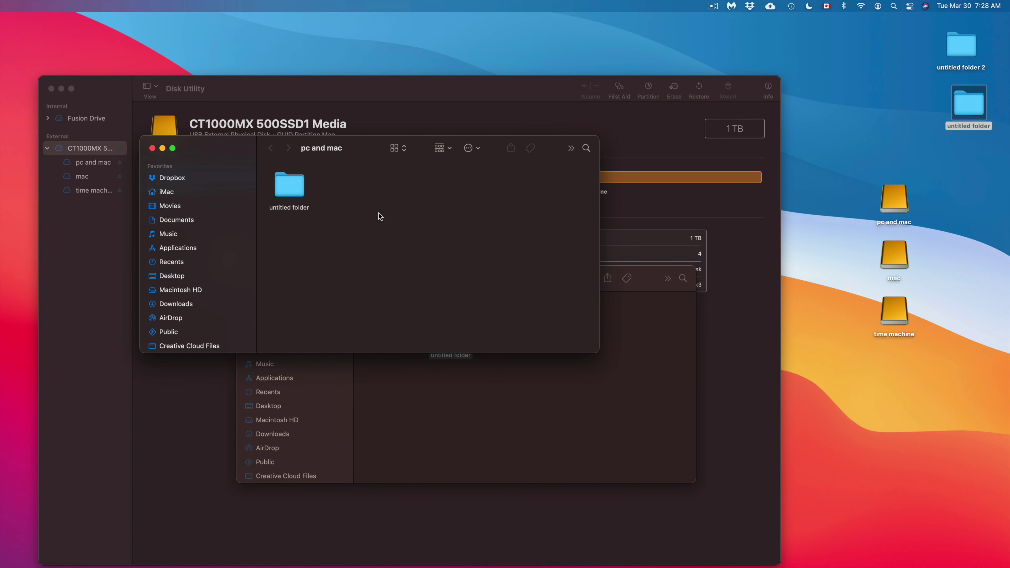
click(316, 205)
drag(247, 140, 501, 65)
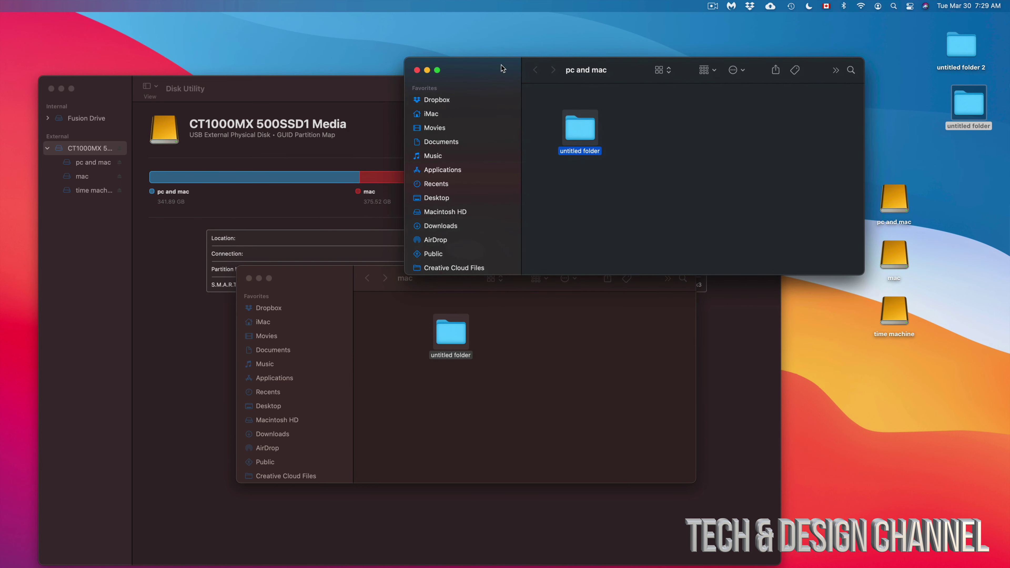